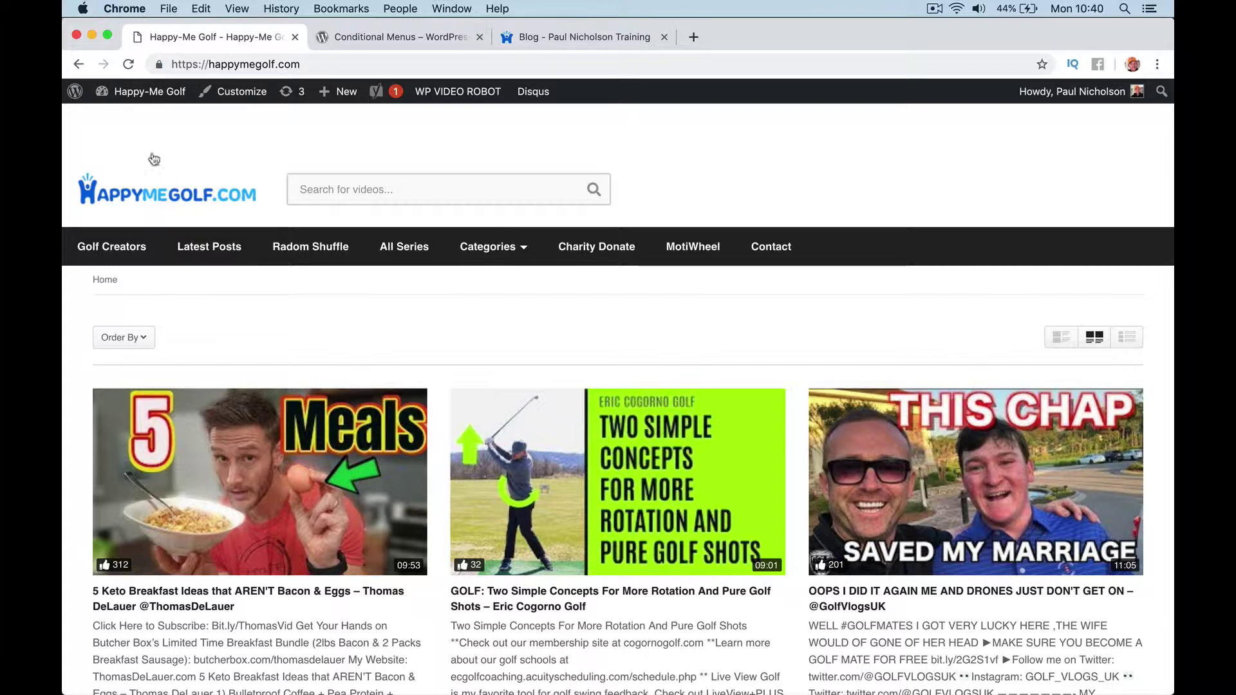
- Open the drone video post from the Happy-Me Golf homepage to see its top menu
click(395, 38)
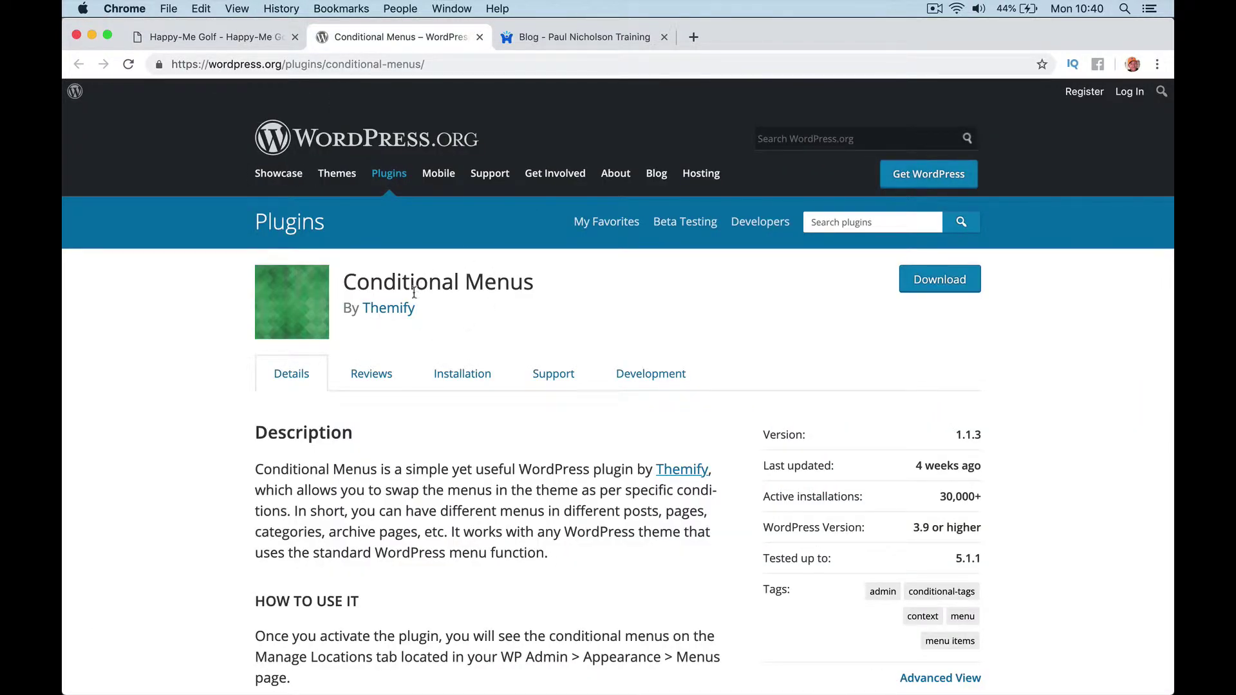
click(251, 37)
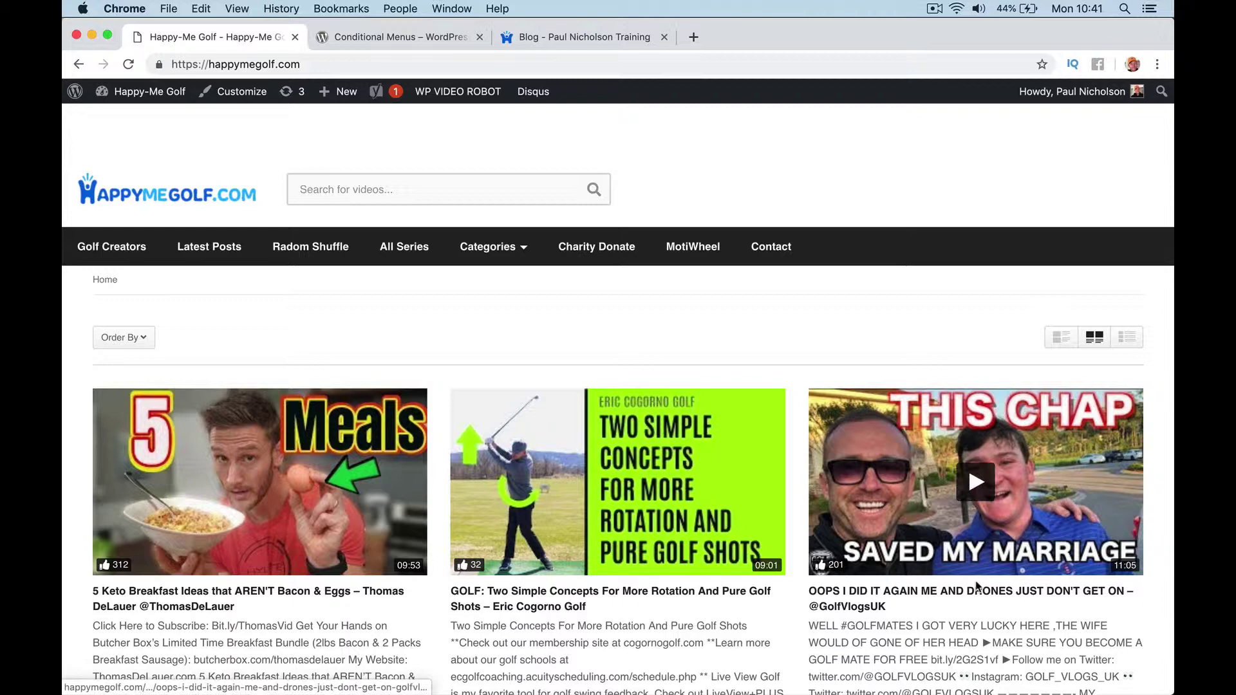
click(975, 602)
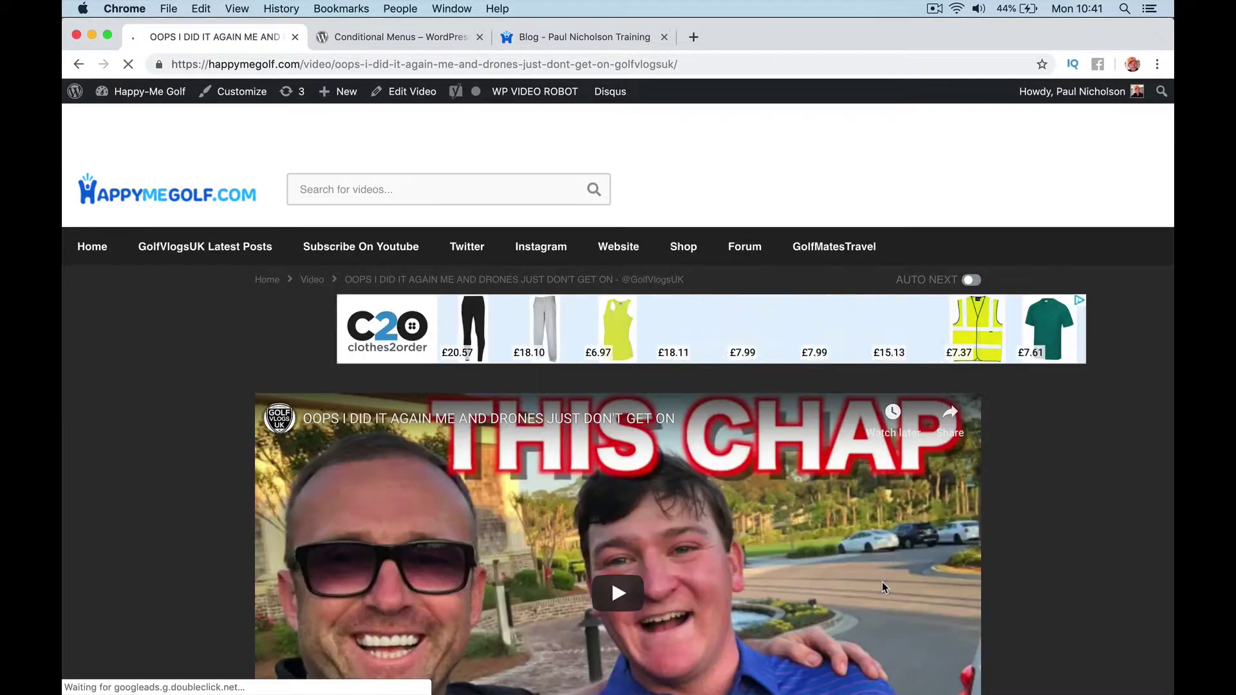
scroll(683, 509, down, 4)
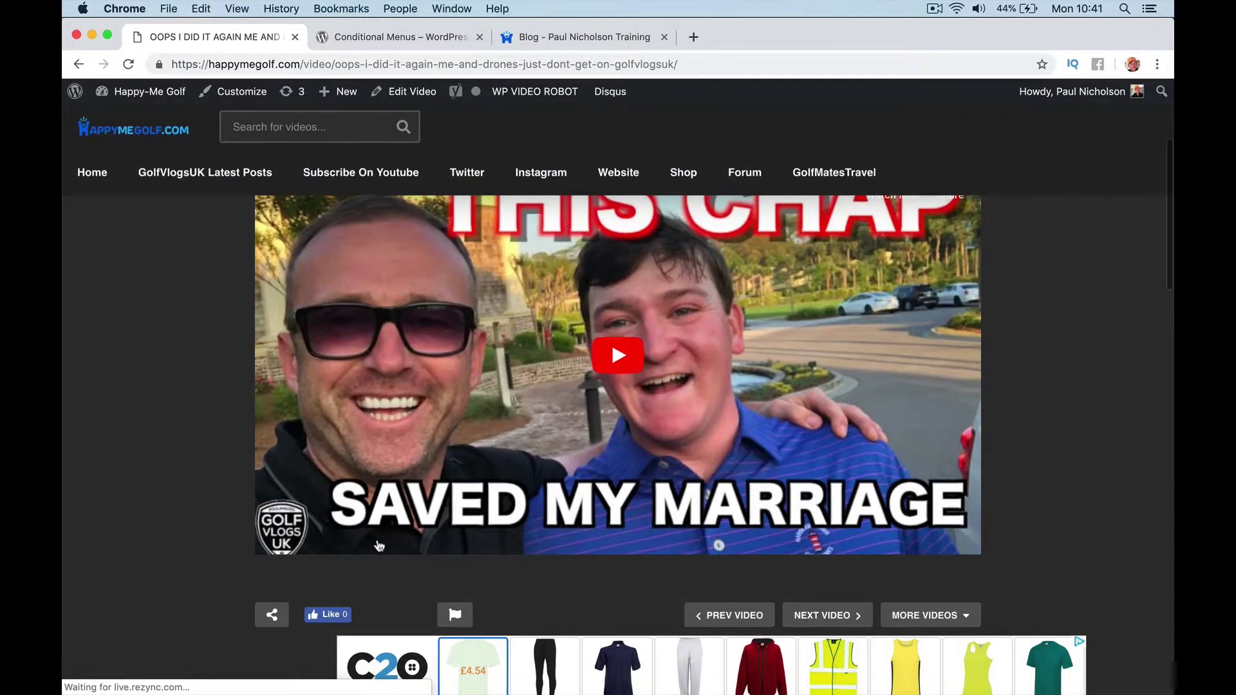
scroll(522, 324, up, 4)
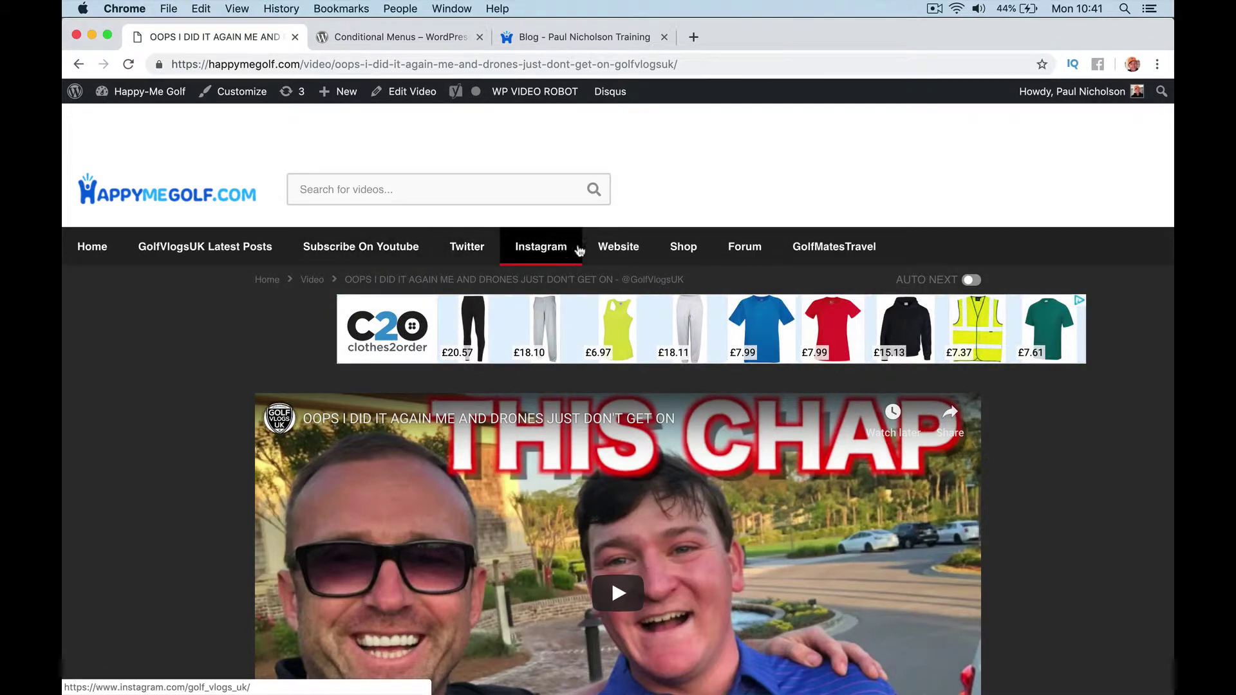
- Back on the golf homepage, open the 'WATCH THE MASTERS WITH ME' video post
click(210, 193)
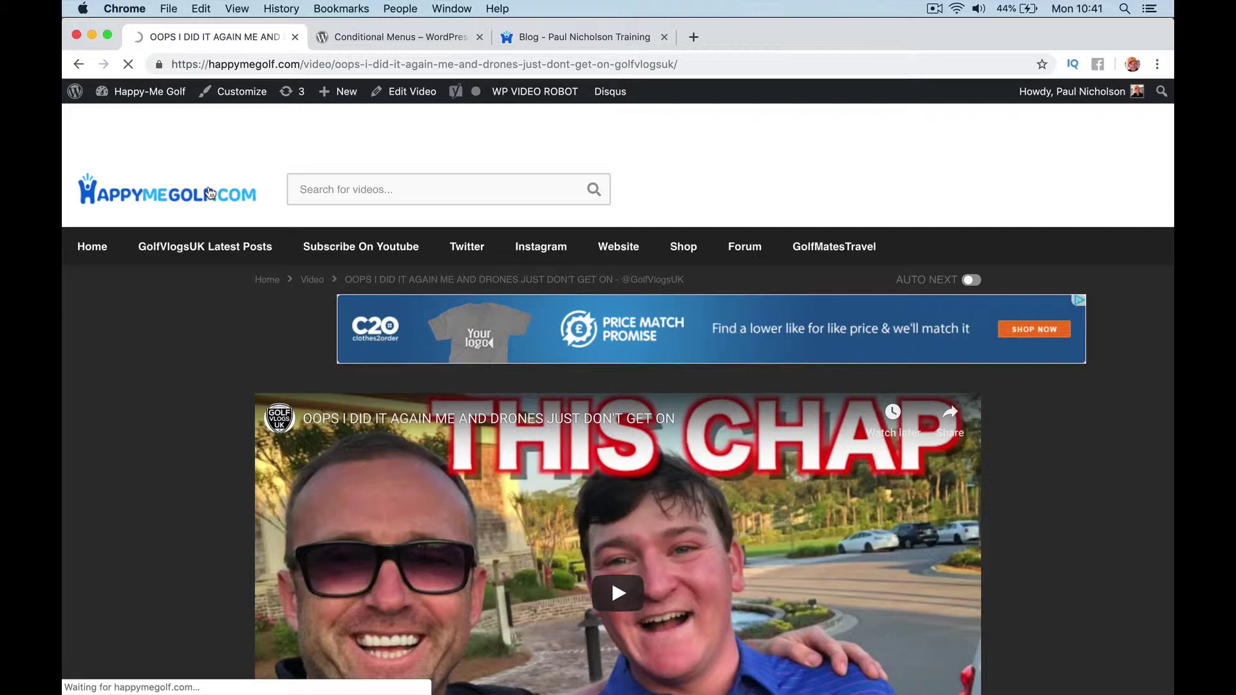
scroll(432, 540, down, 8)
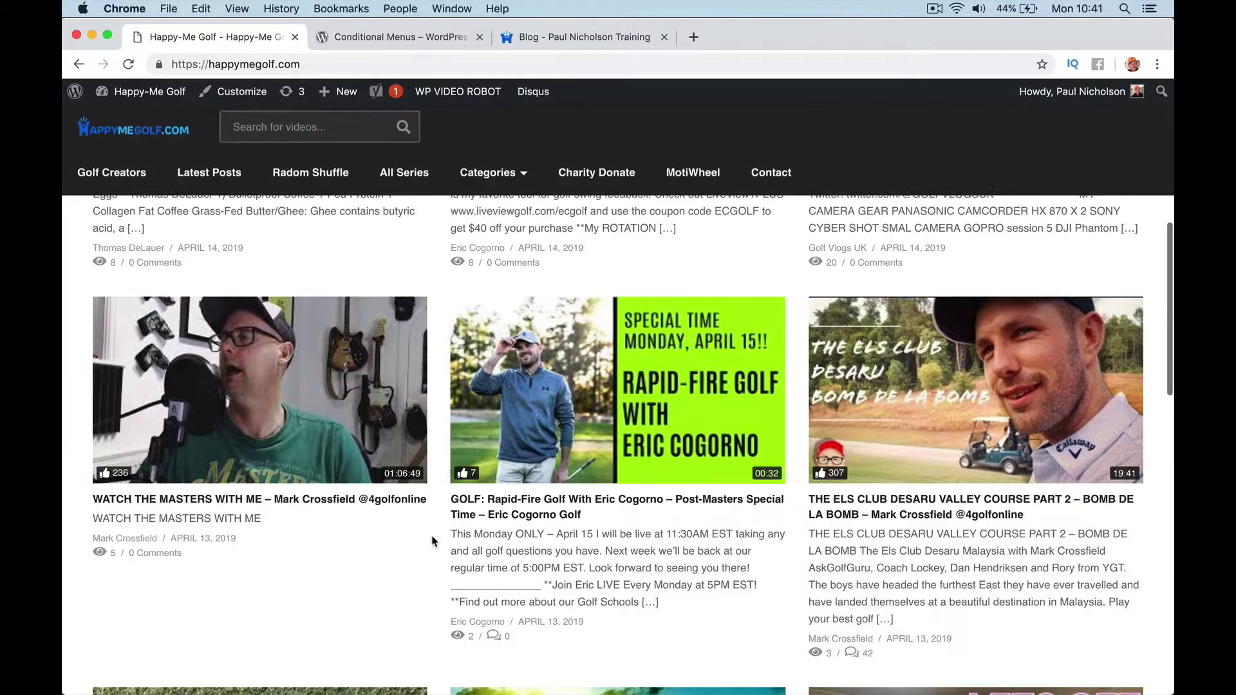
click(222, 504)
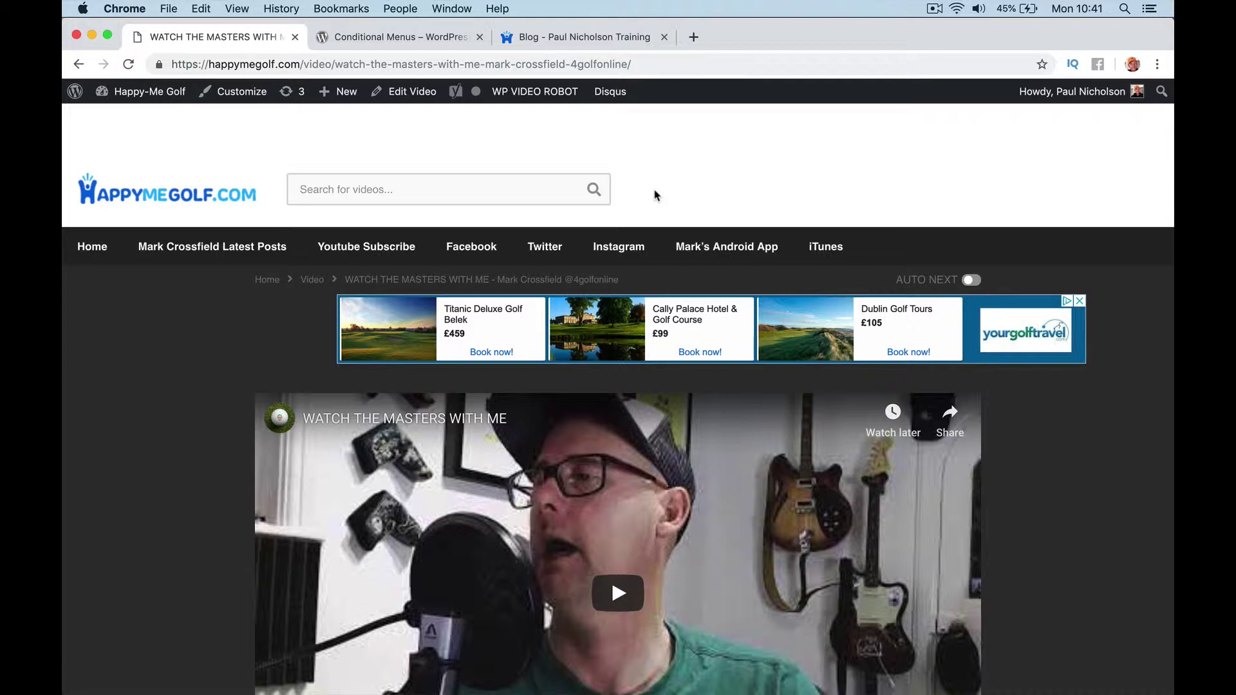
- Download the Conditional Menus plugin zip and go to the training site's admin dashboard
click(428, 38)
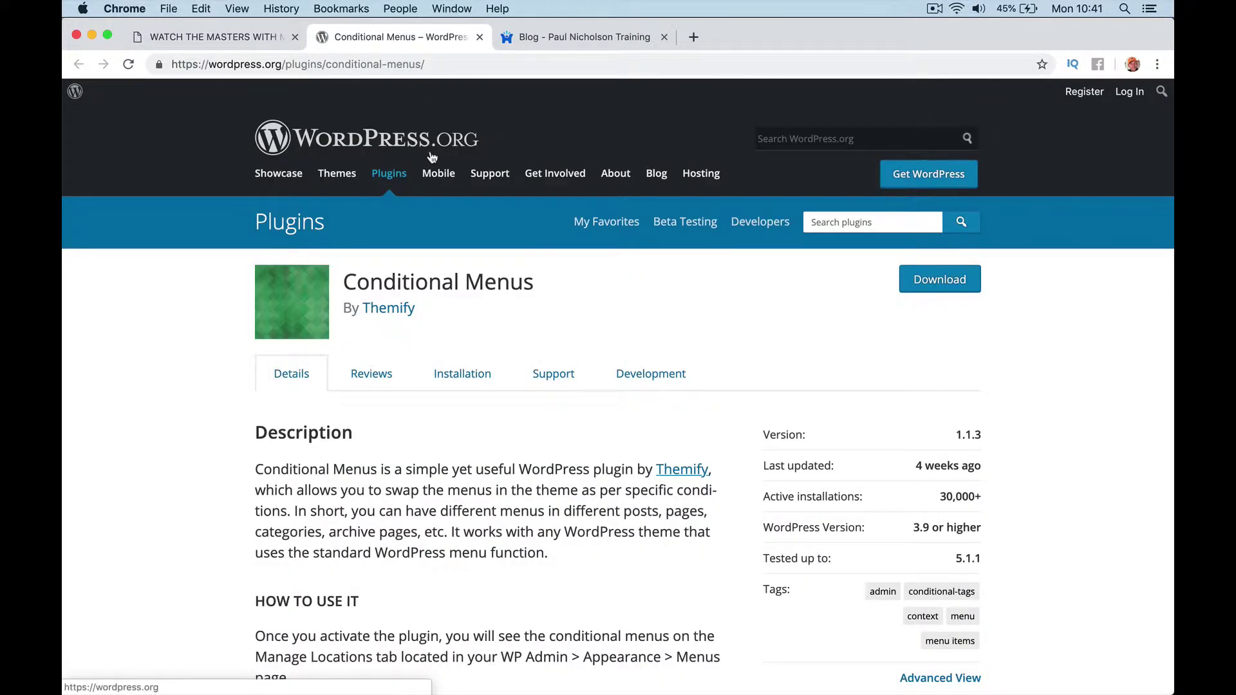
click(952, 282)
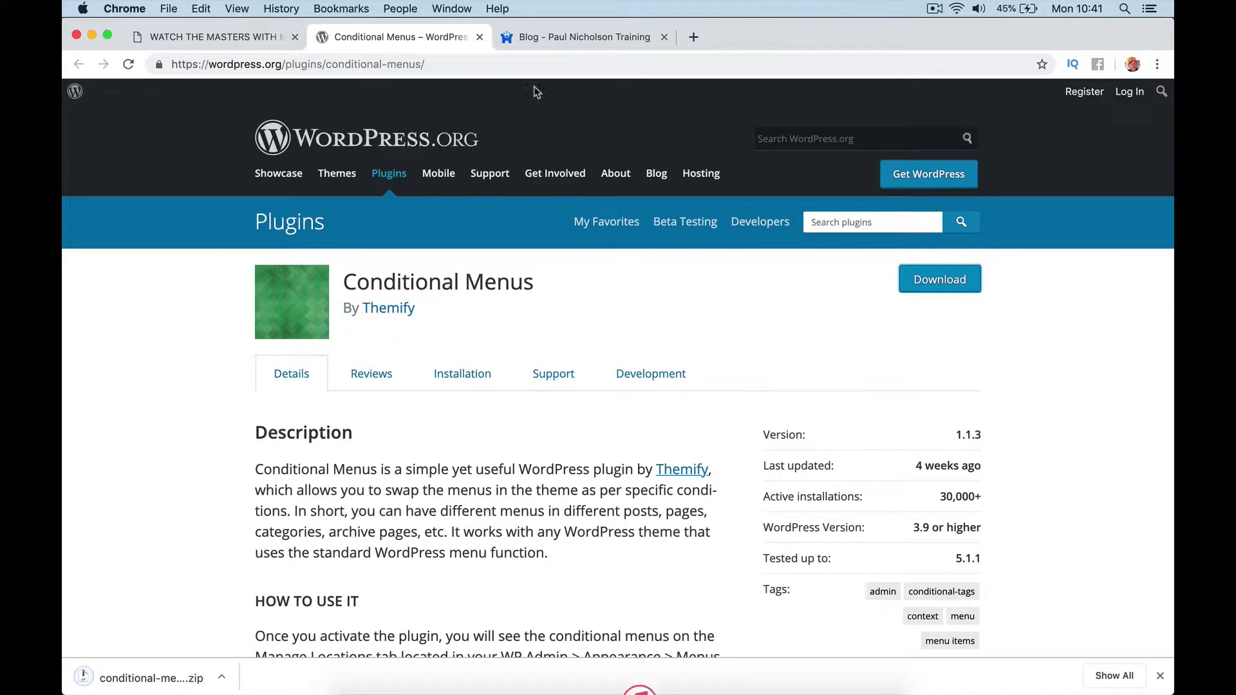
click(560, 37)
mouse_move(165, 93)
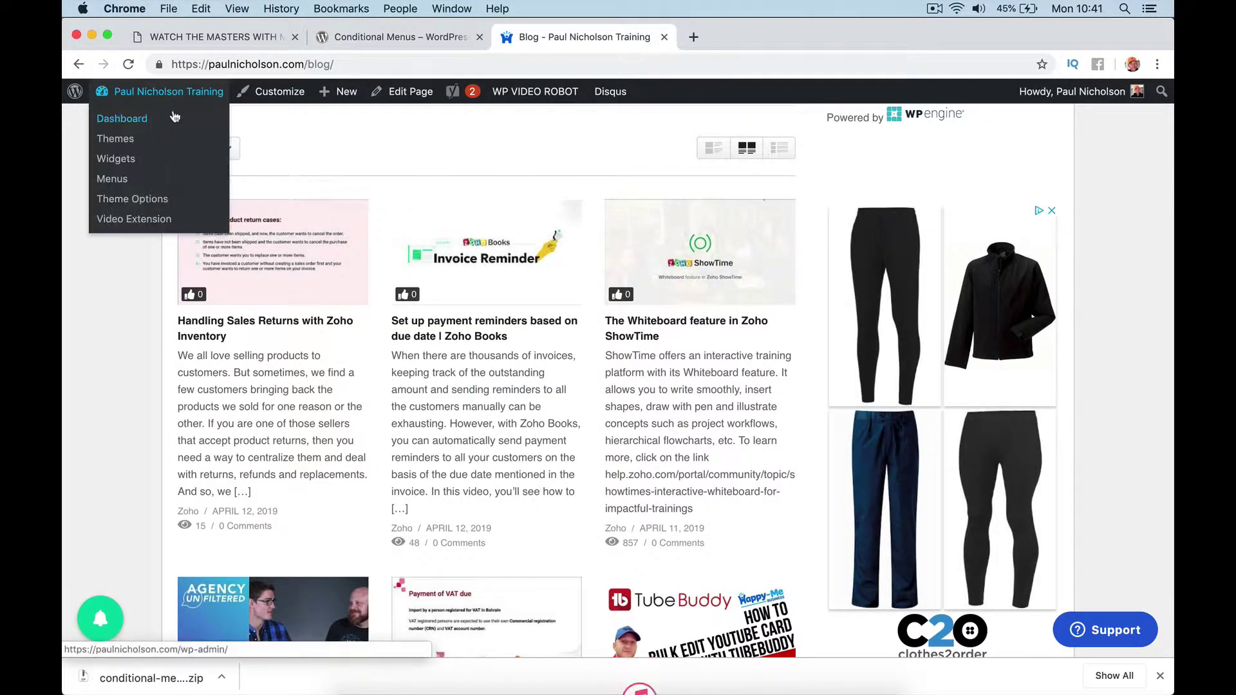
click(167, 120)
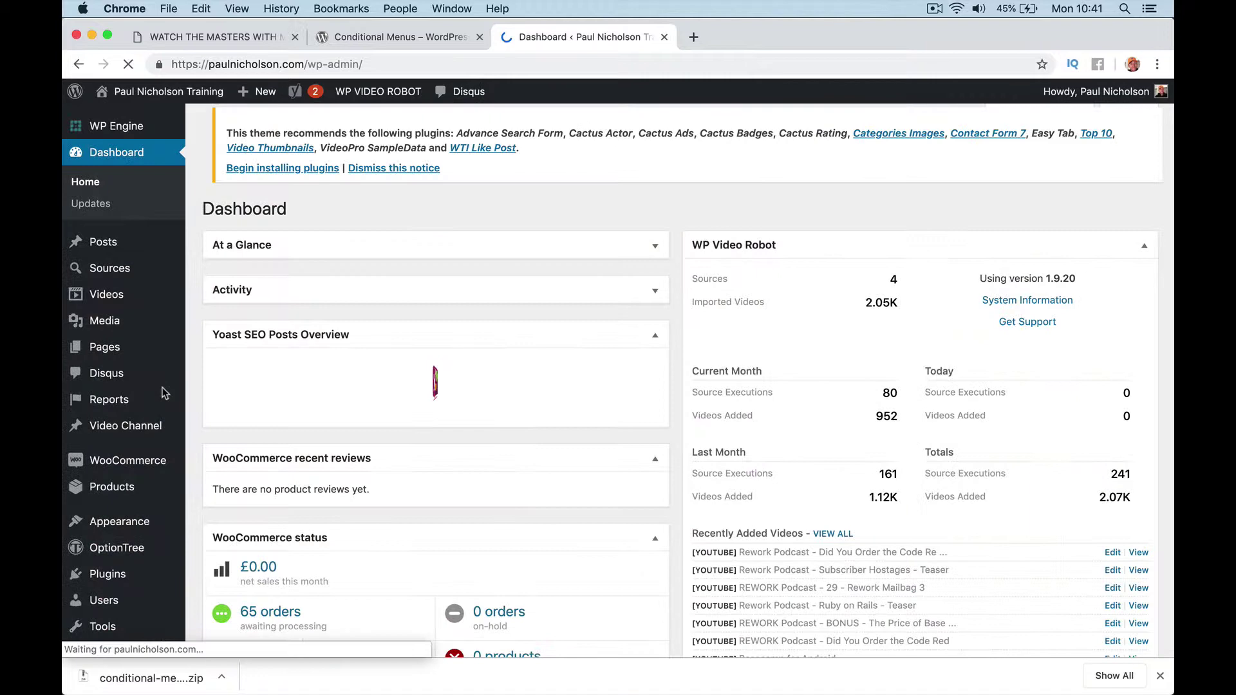
- Upload conditional-menus (1).zip under Plugins > Add New, install it and activate it
mouse_move(136, 574)
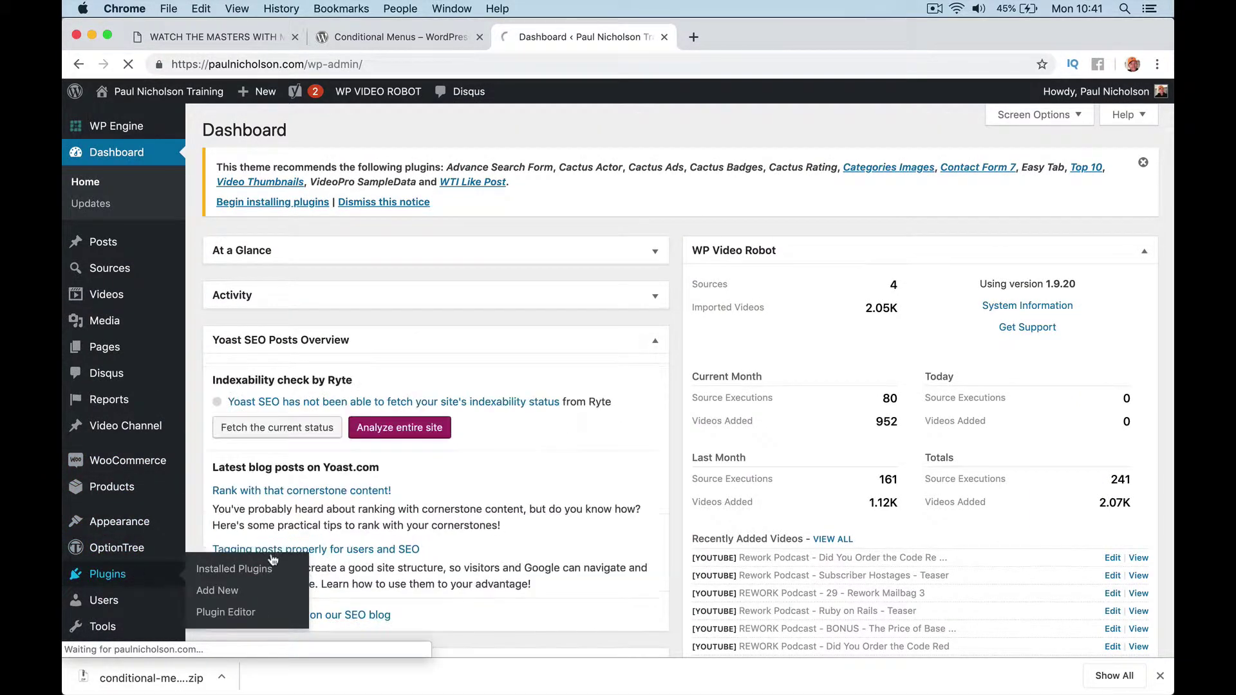
click(273, 562)
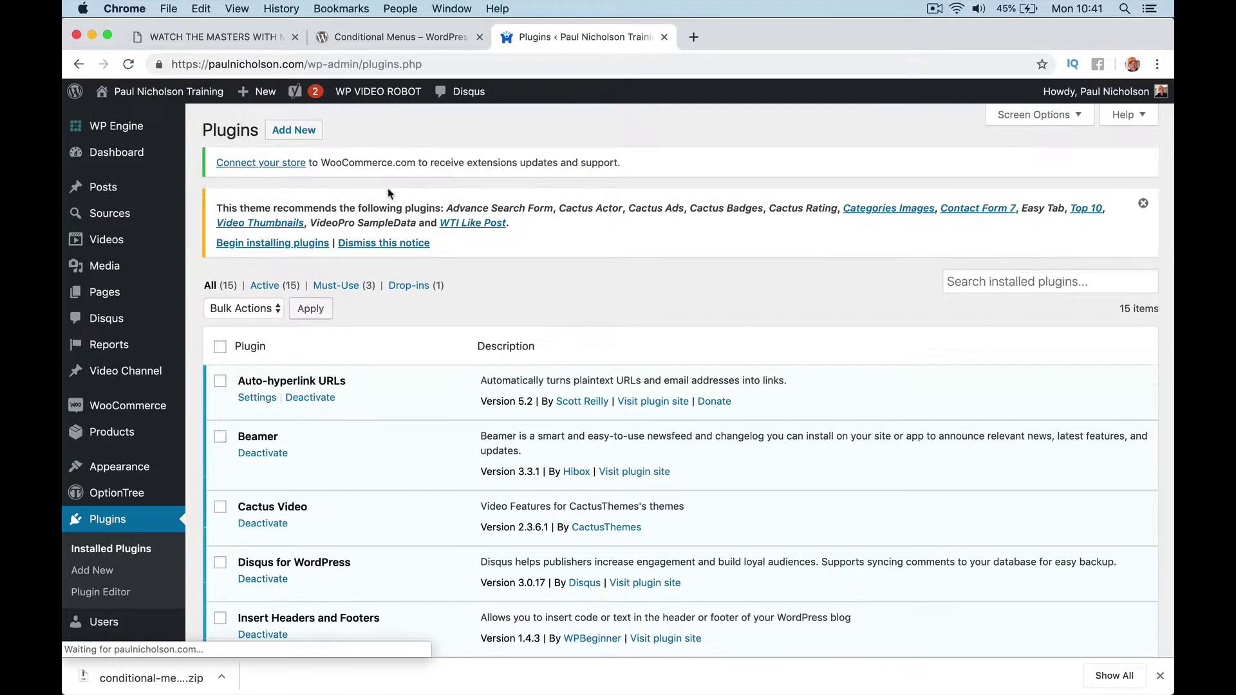
click(294, 129)
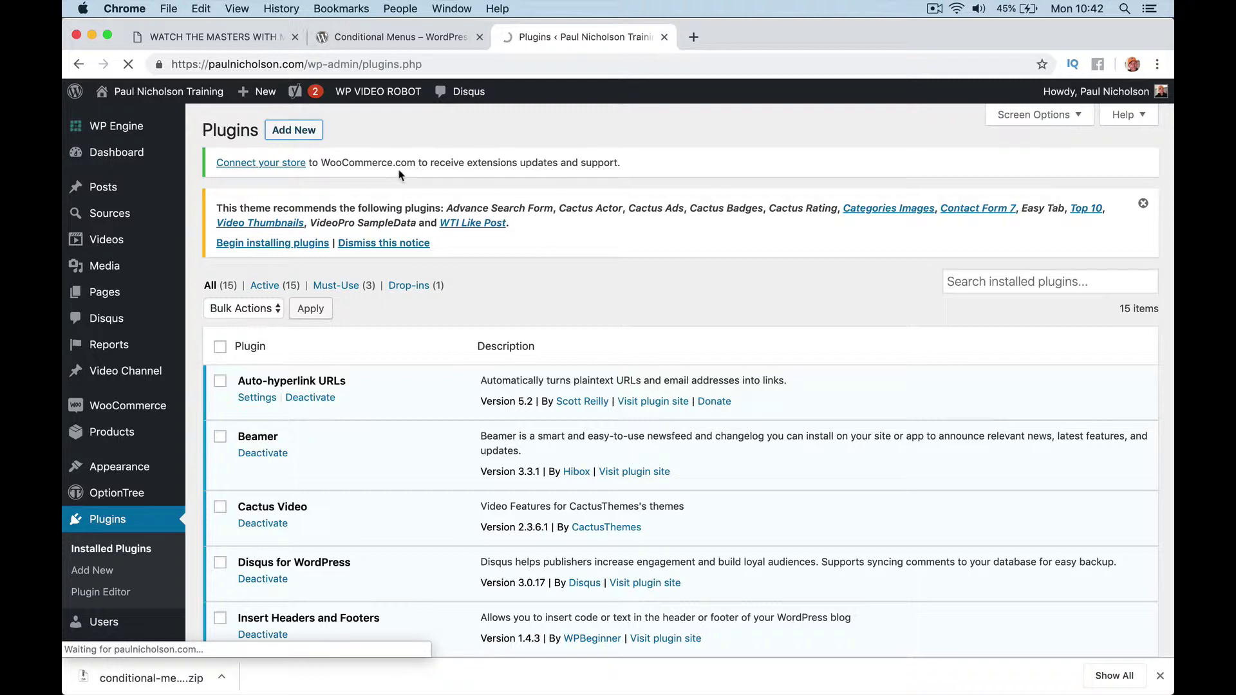
click(342, 130)
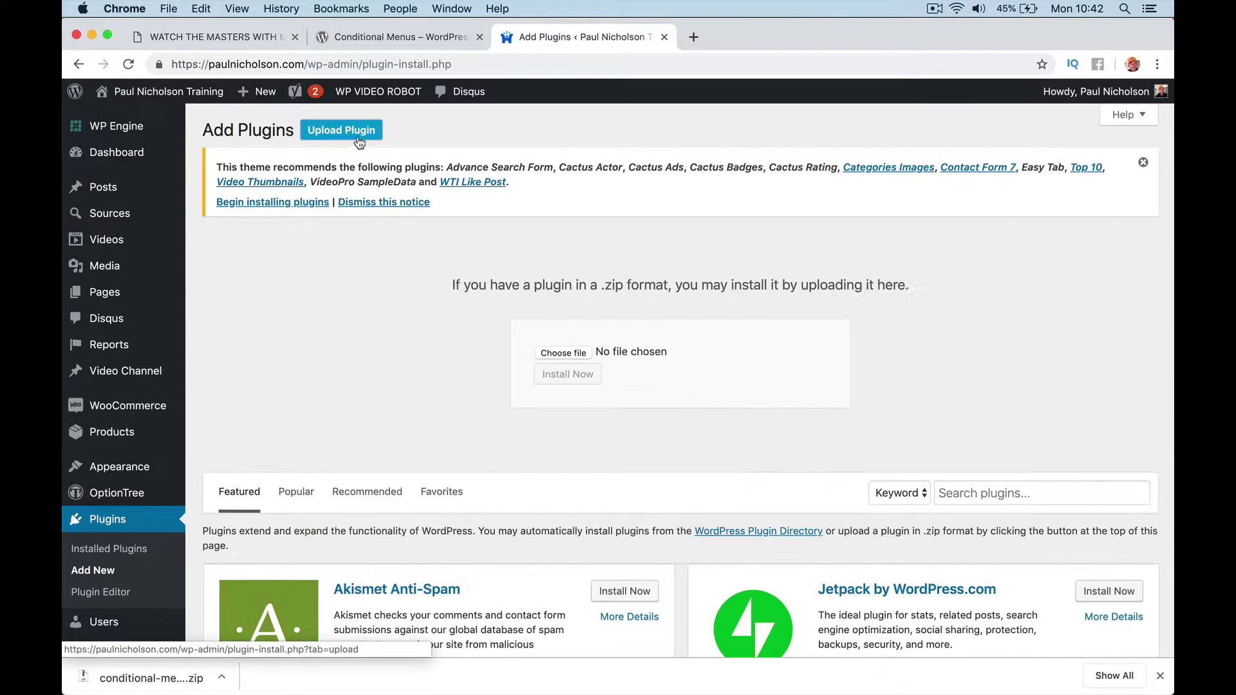
click(551, 354)
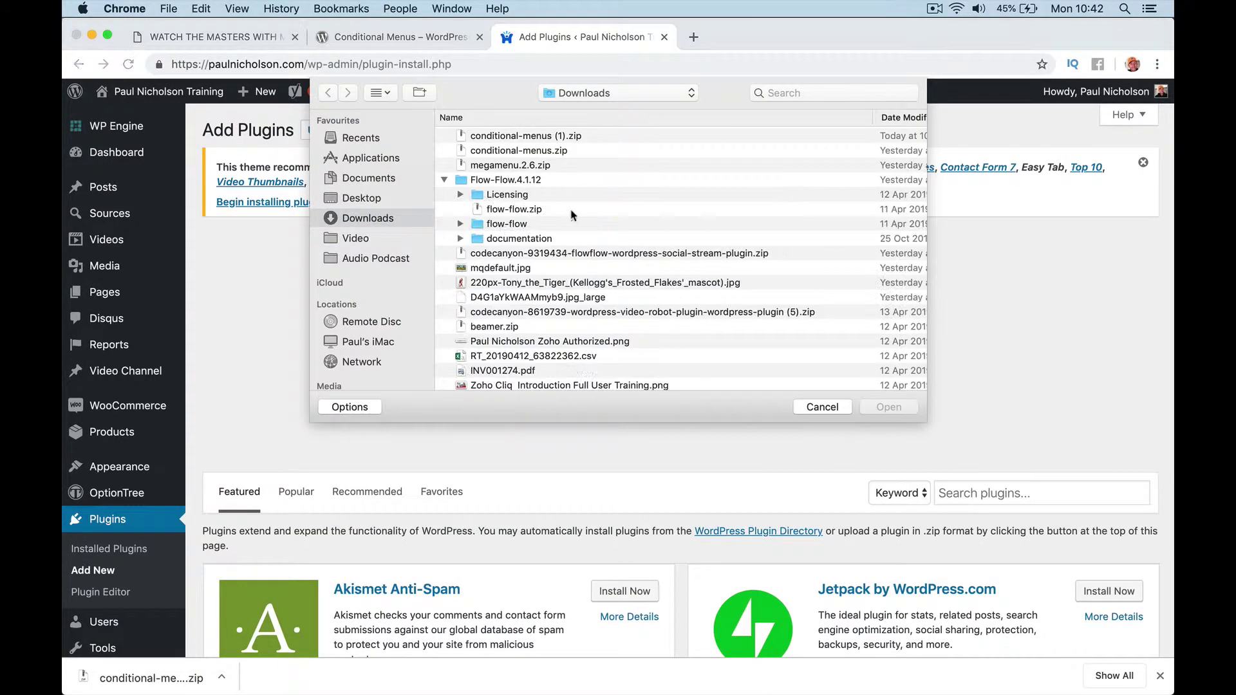
double_click(532, 136)
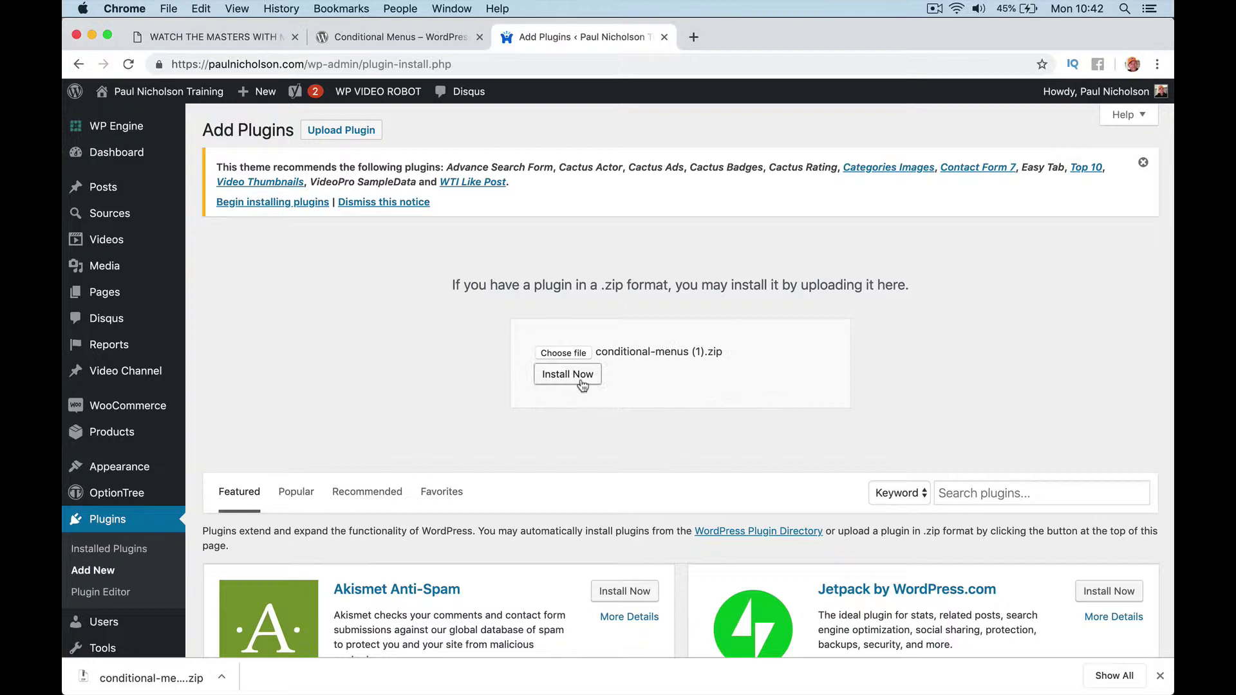
click(582, 381)
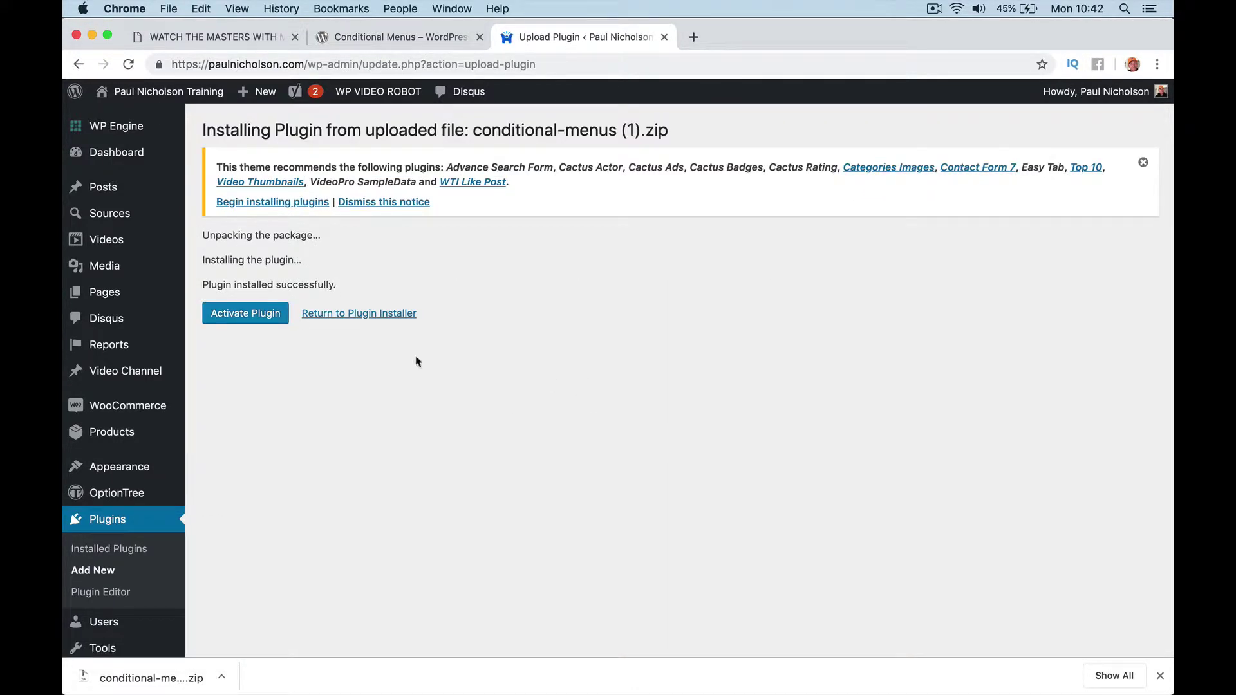
click(241, 321)
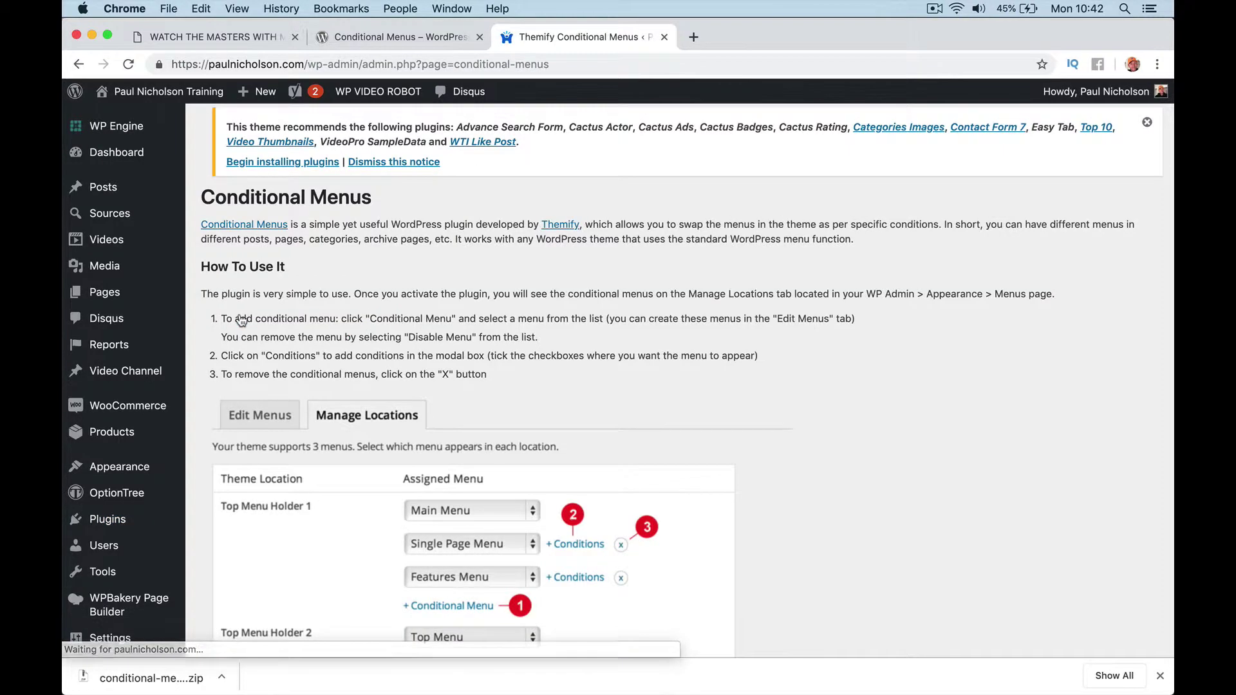
- Dismiss the theme's plugin notice and go to Appearance > Menus, where the Zoho Menu loads
click(1145, 128)
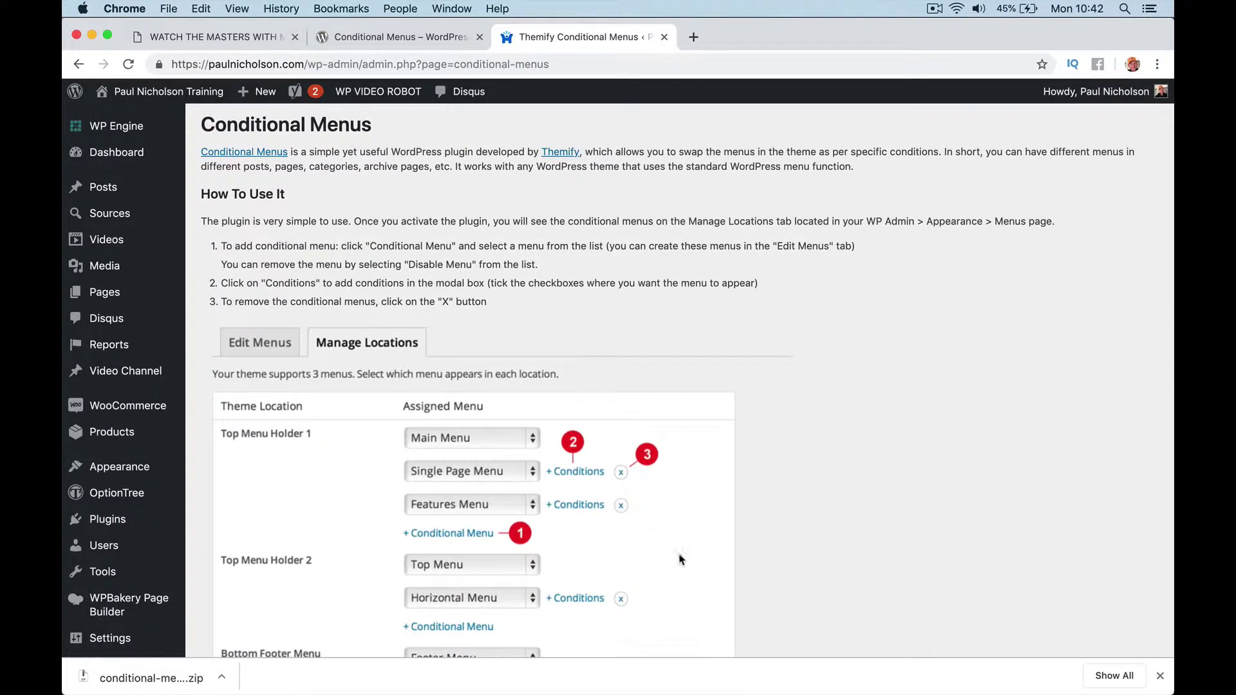
scroll(670, 414, down, 3)
scroll(670, 414, up, 3)
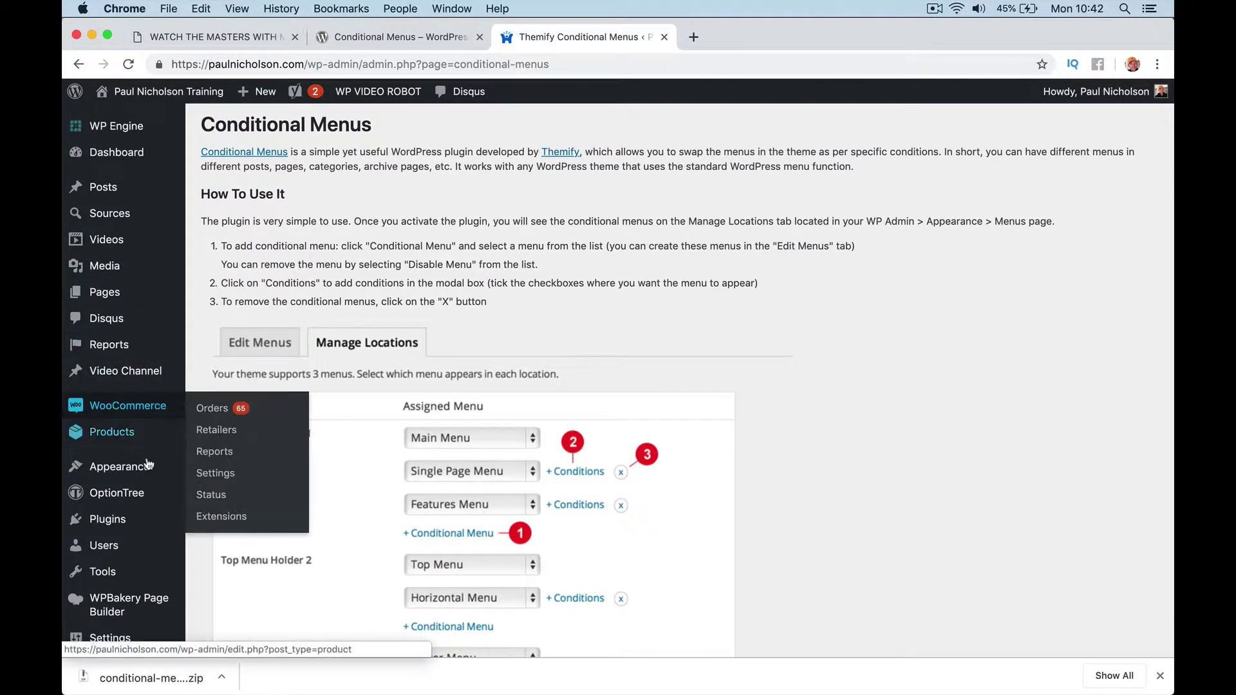
mouse_move(148, 474)
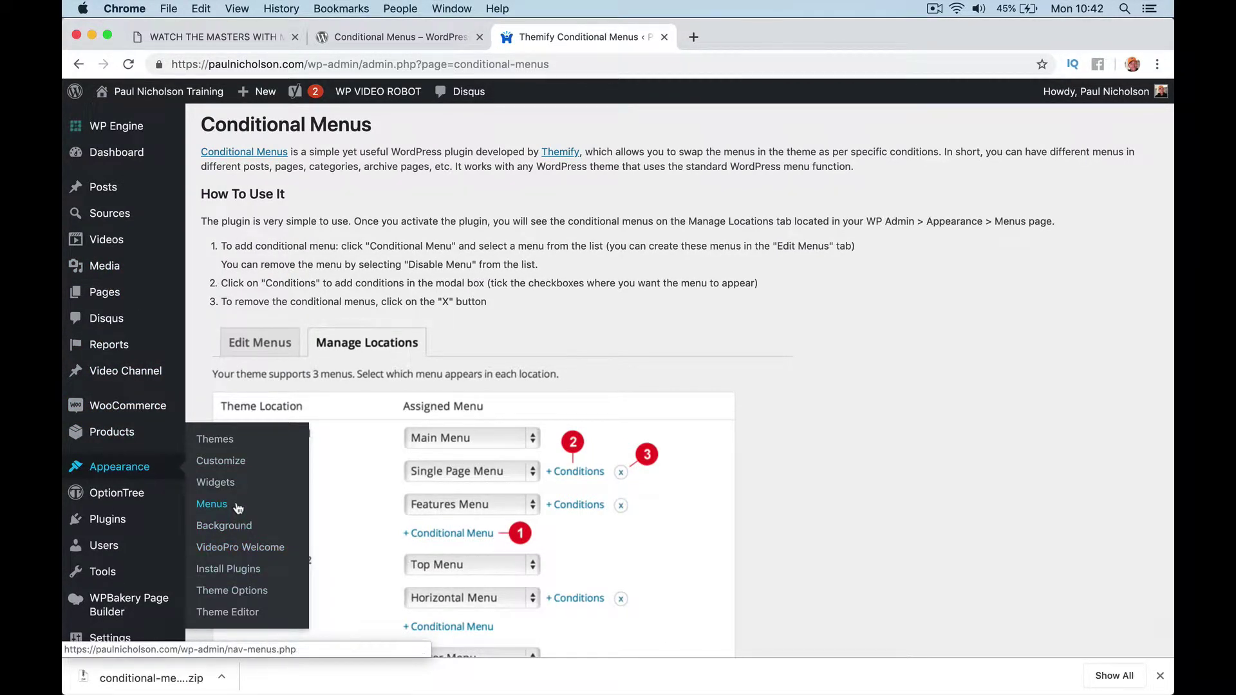
click(212, 504)
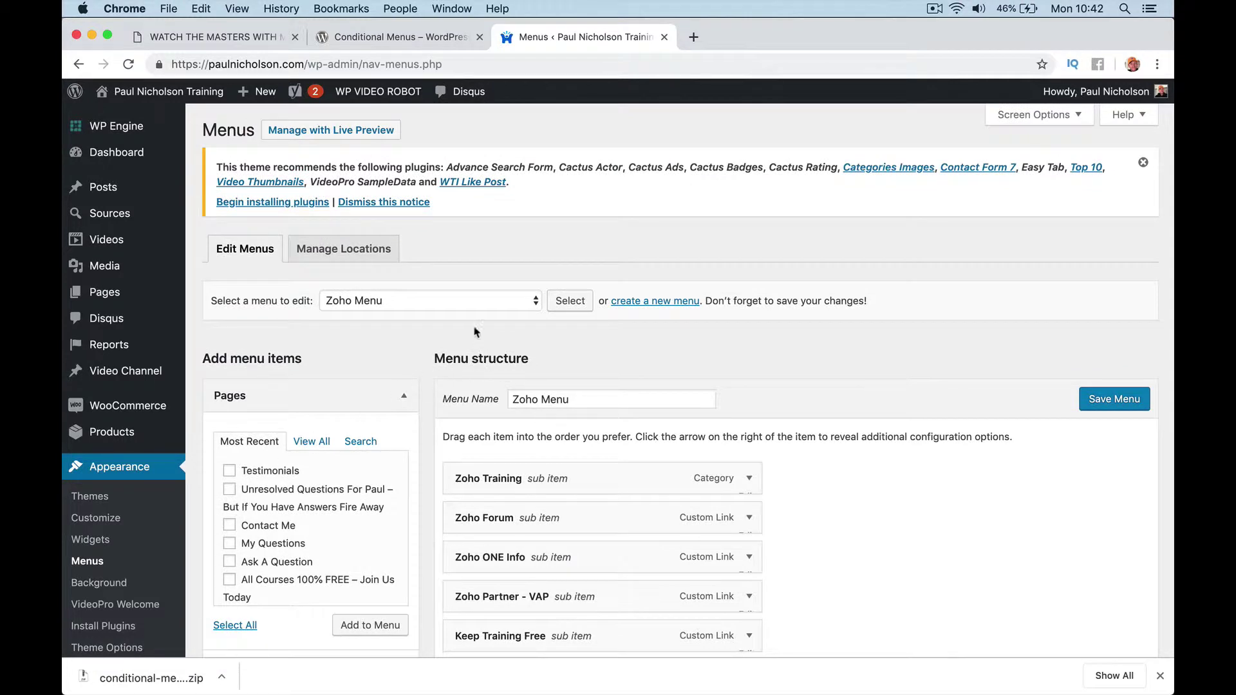
- Quit the mail app and WhatsApp, then create a new menu named Hubspot
click(638, 303)
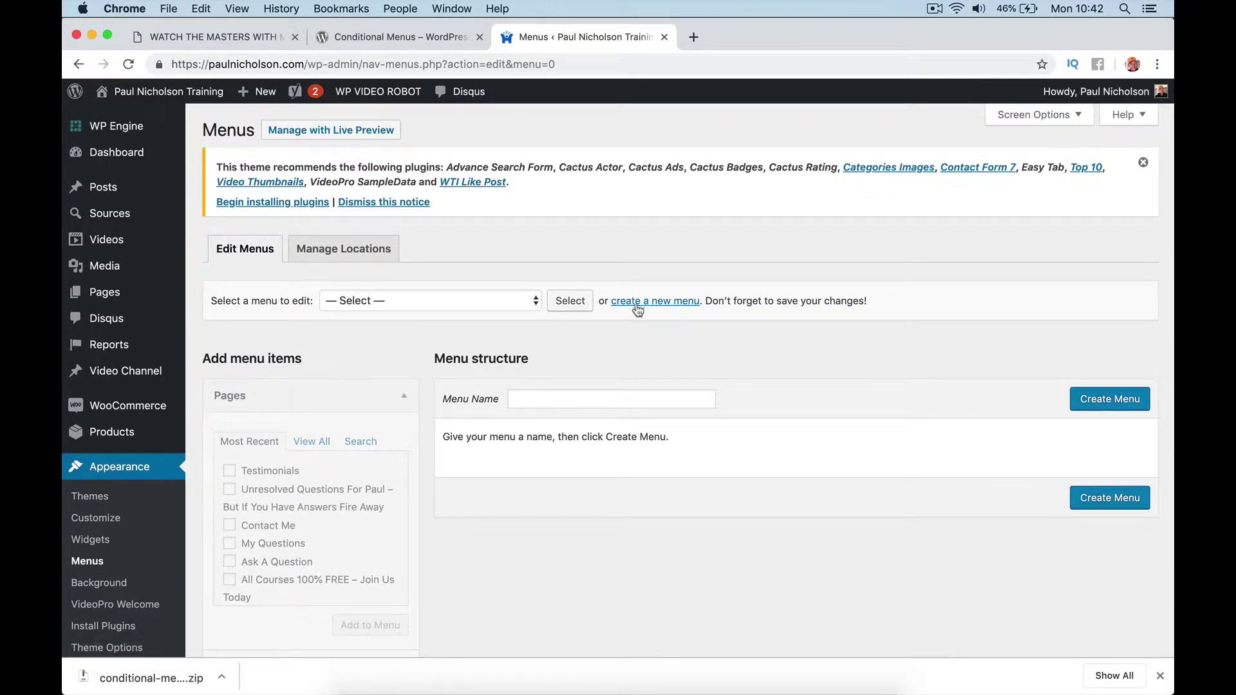
mouse_move(404, 669)
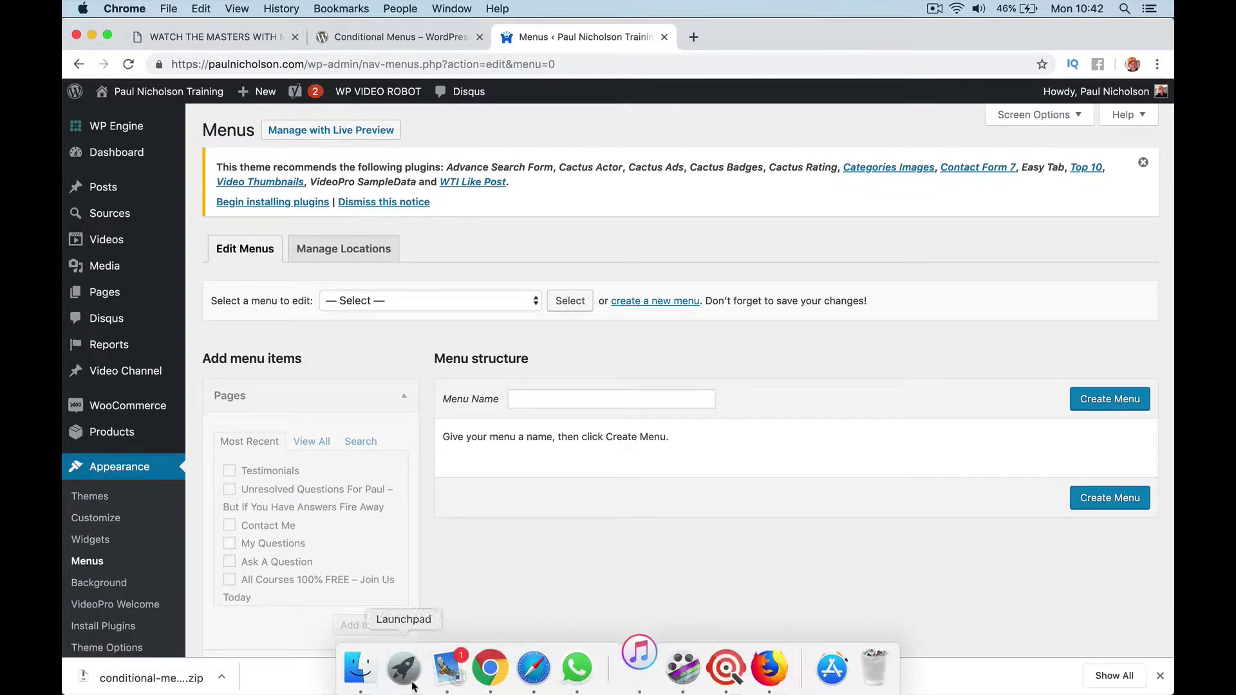
right_click(447, 667)
click(486, 617)
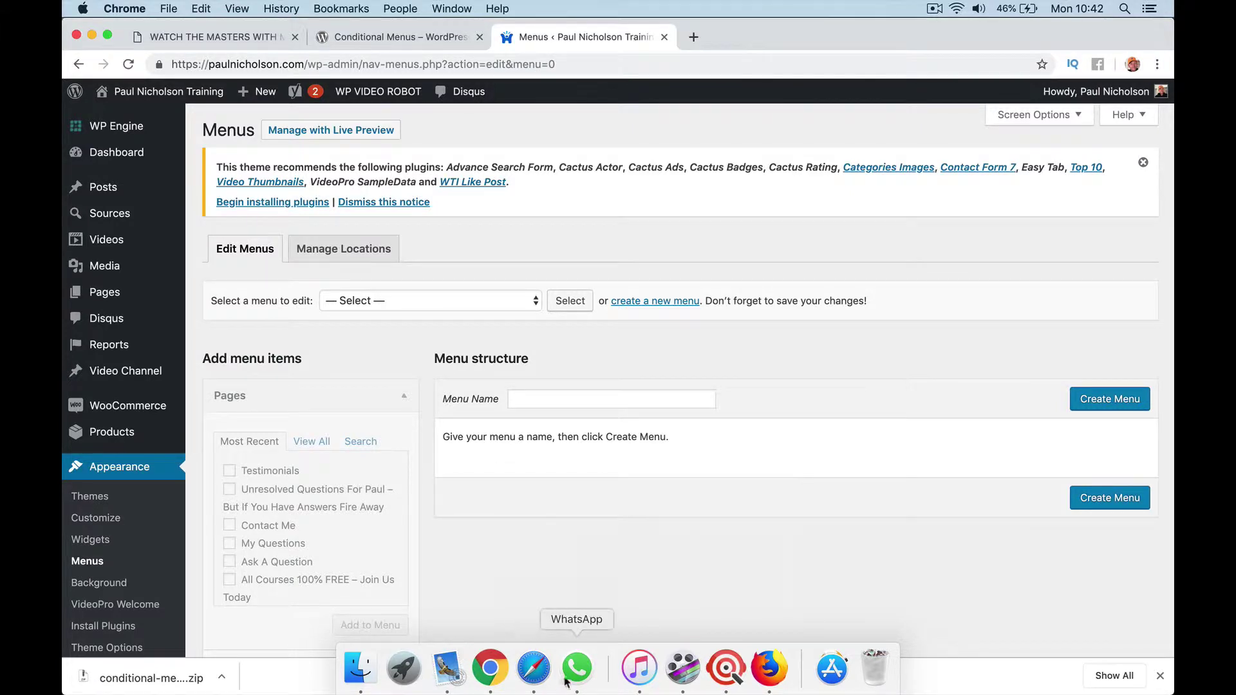
right_click(573, 672)
click(587, 616)
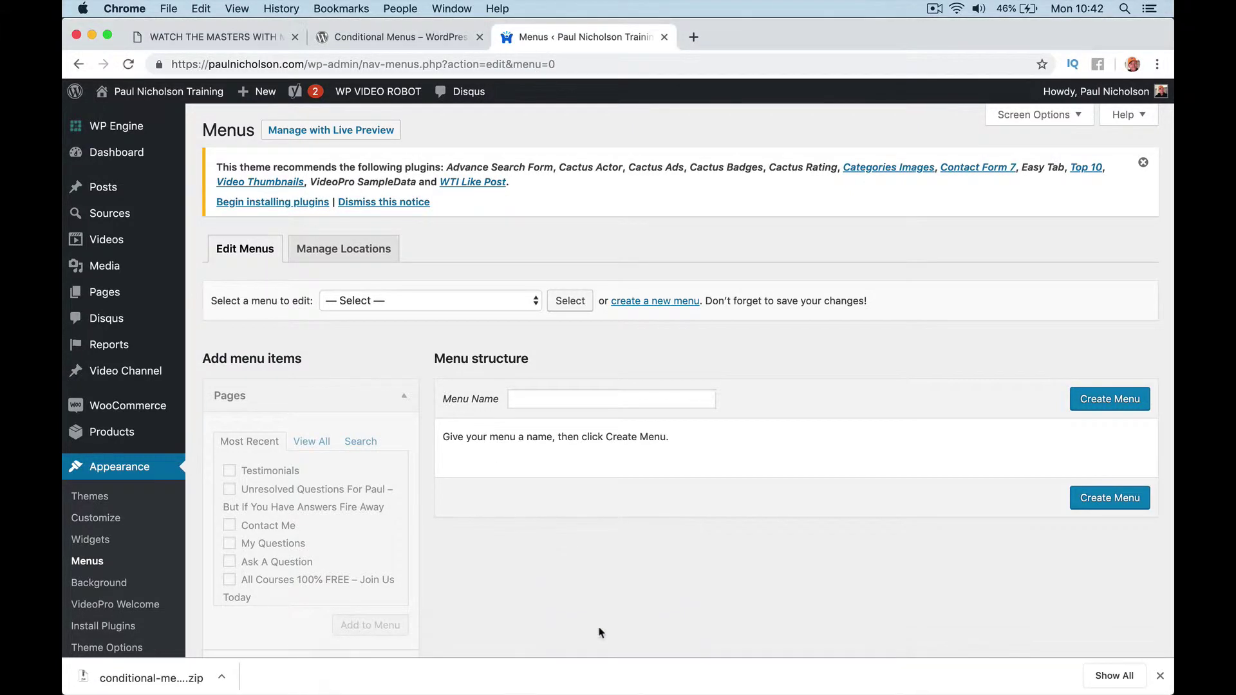
click(562, 401)
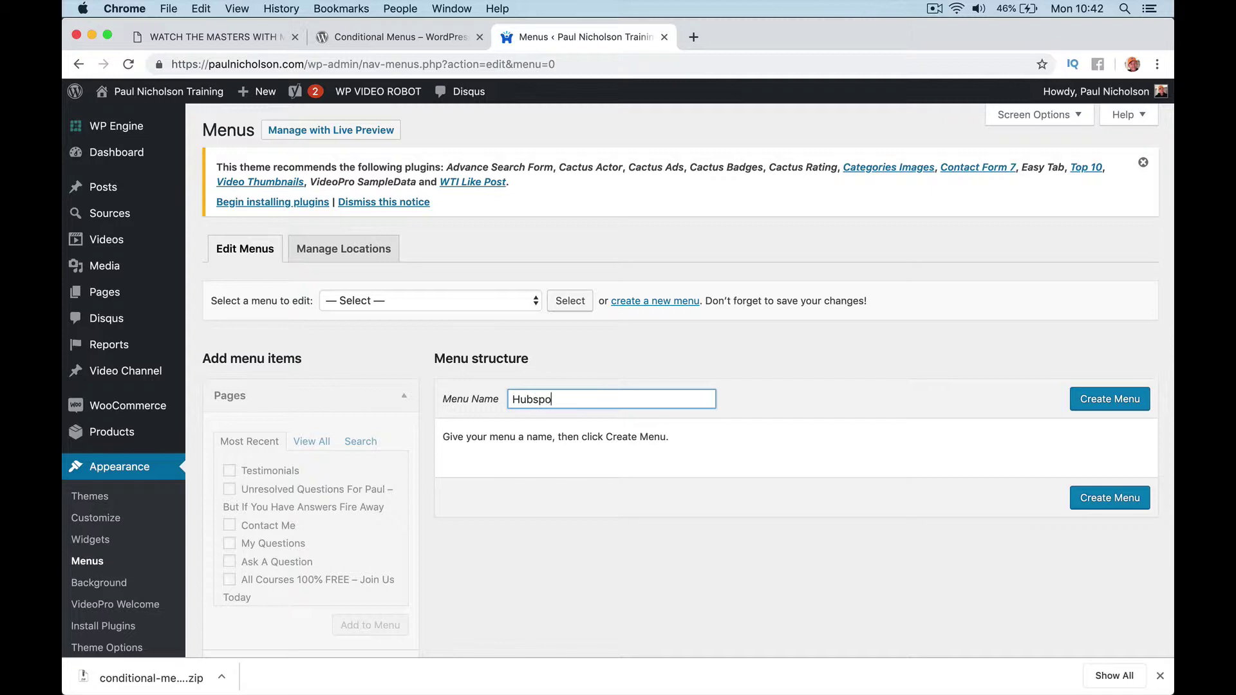
click(1131, 397)
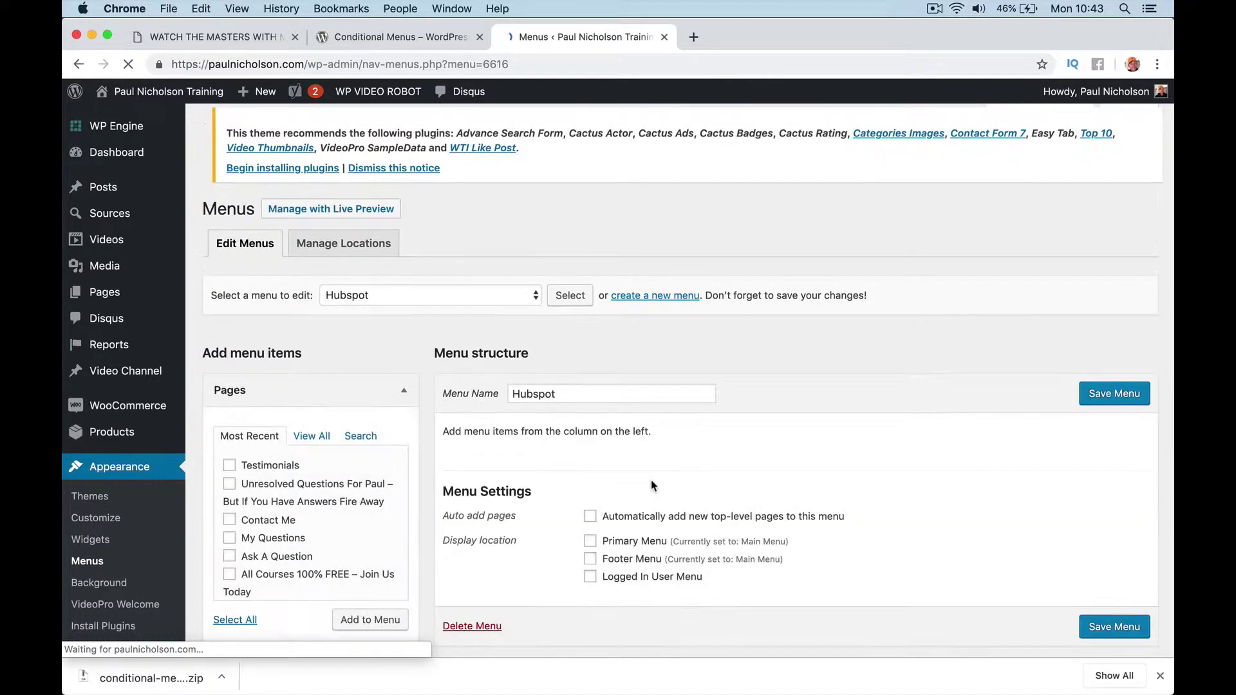
scroll(400, 556, down, 5)
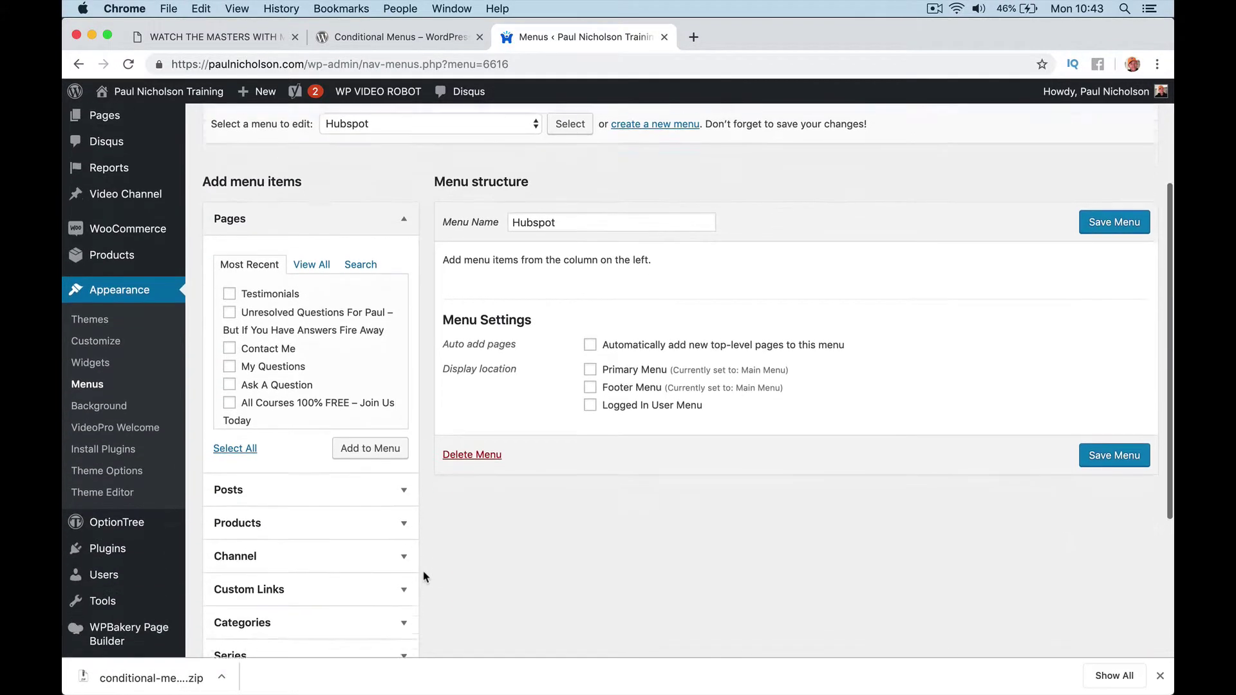
scroll(363, 543, down, 3)
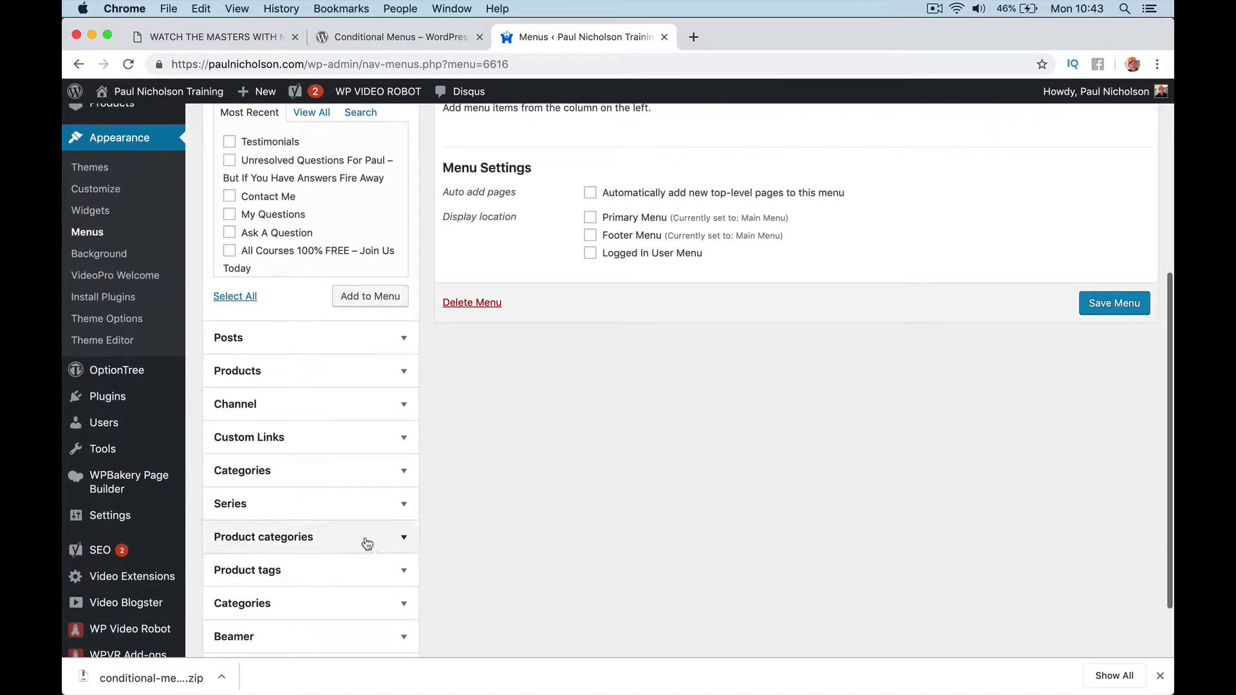
click(374, 446)
click(355, 243)
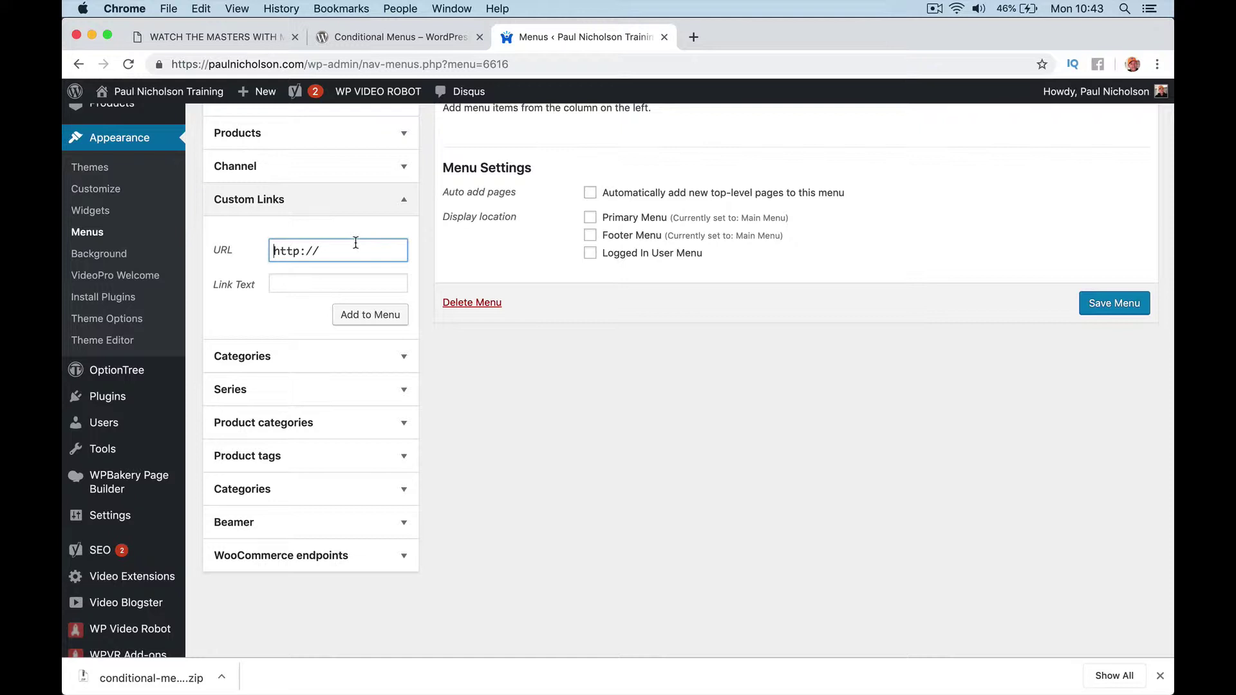
key(BackSpace)
key(BackSpace)
key(BackSpace)
text(s://paulnicholson.com)
key(Tab)
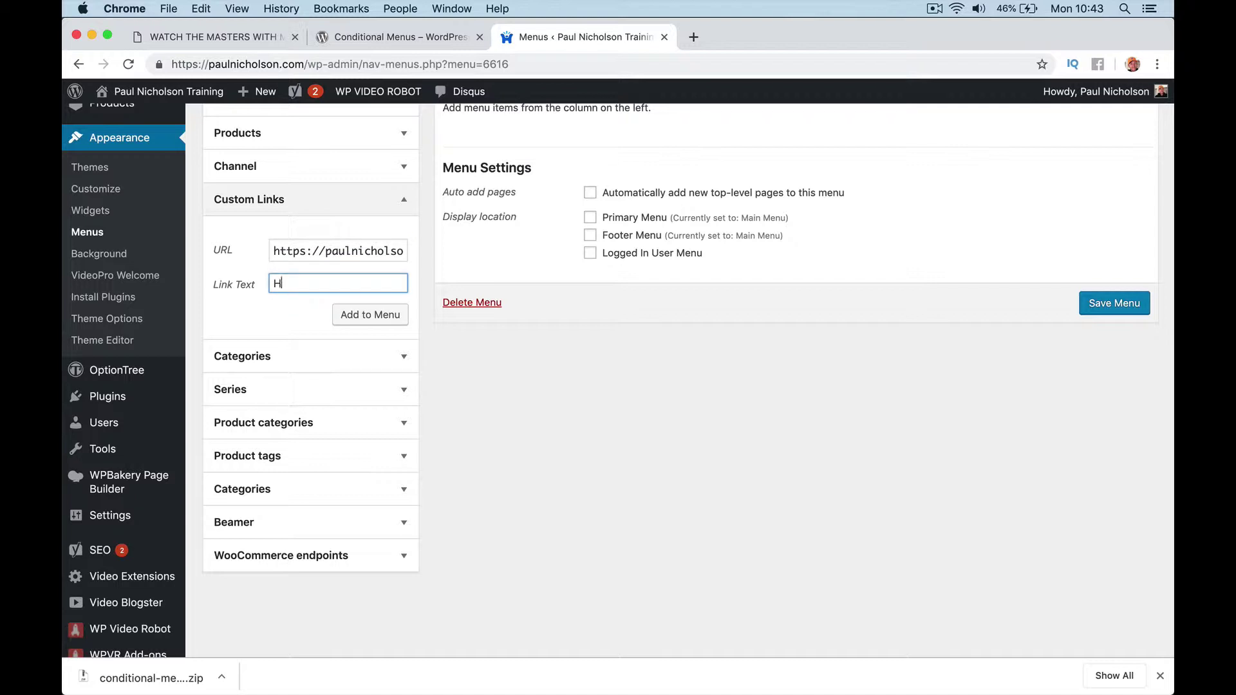
click(369, 317)
- In a new tab, open paulnicholson.com's Hubspot Level 1 Introduction Training course page
scroll(538, 450, up, 3)
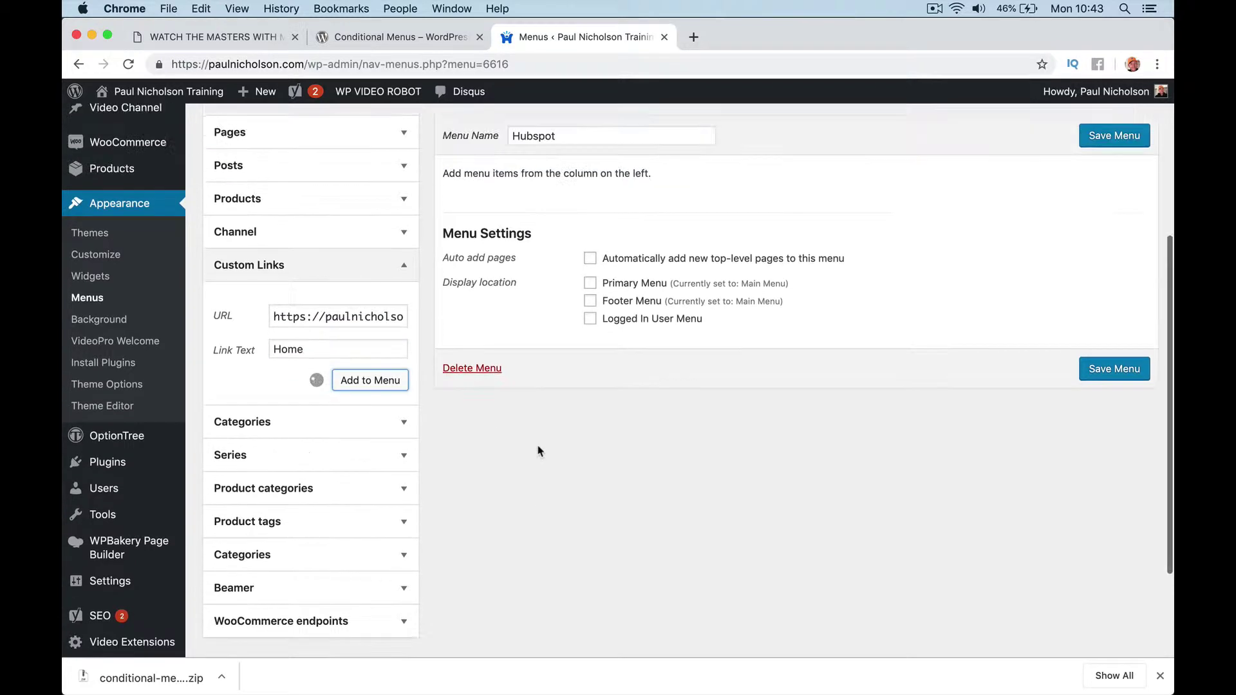
click(334, 386)
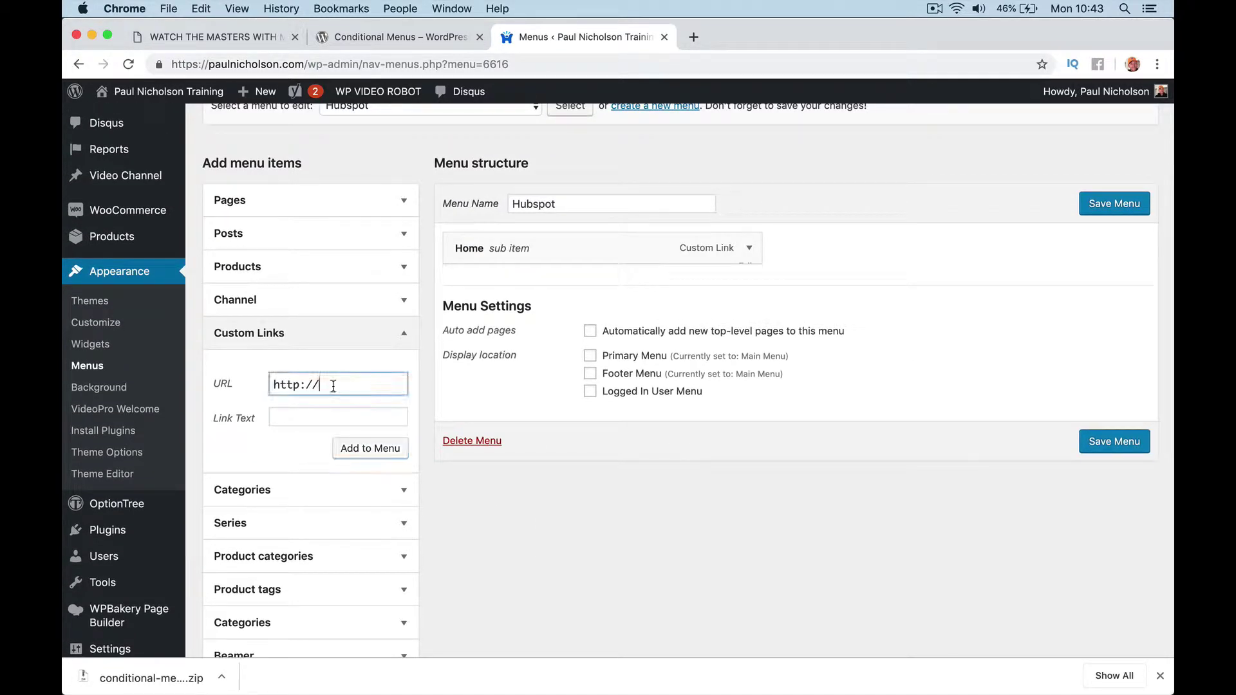
click(694, 37)
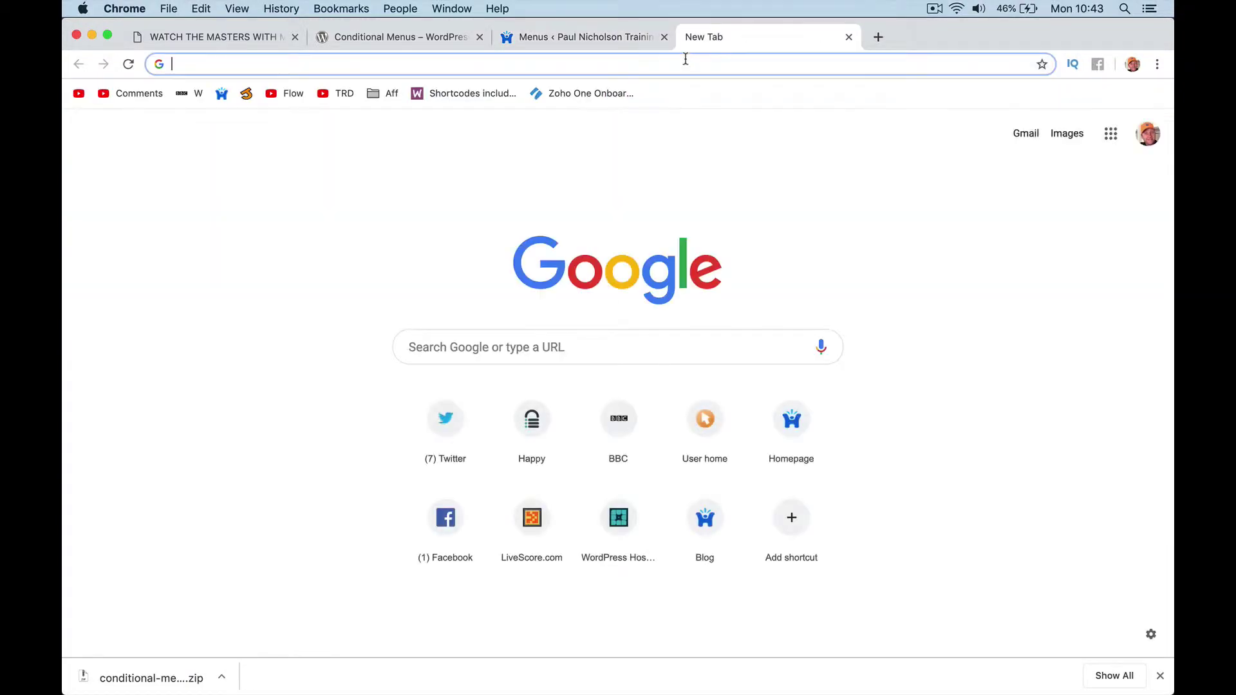
text(p)
click(697, 89)
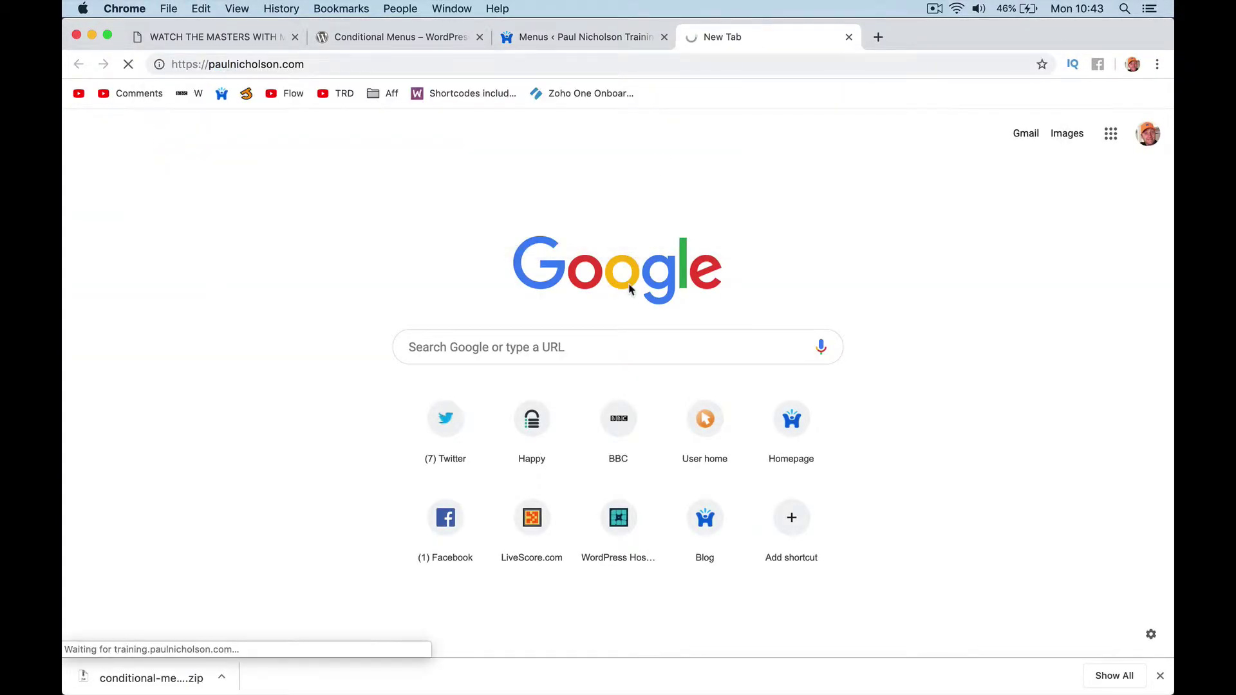
scroll(631, 288, down, 15)
scroll(309, 406, up, 4)
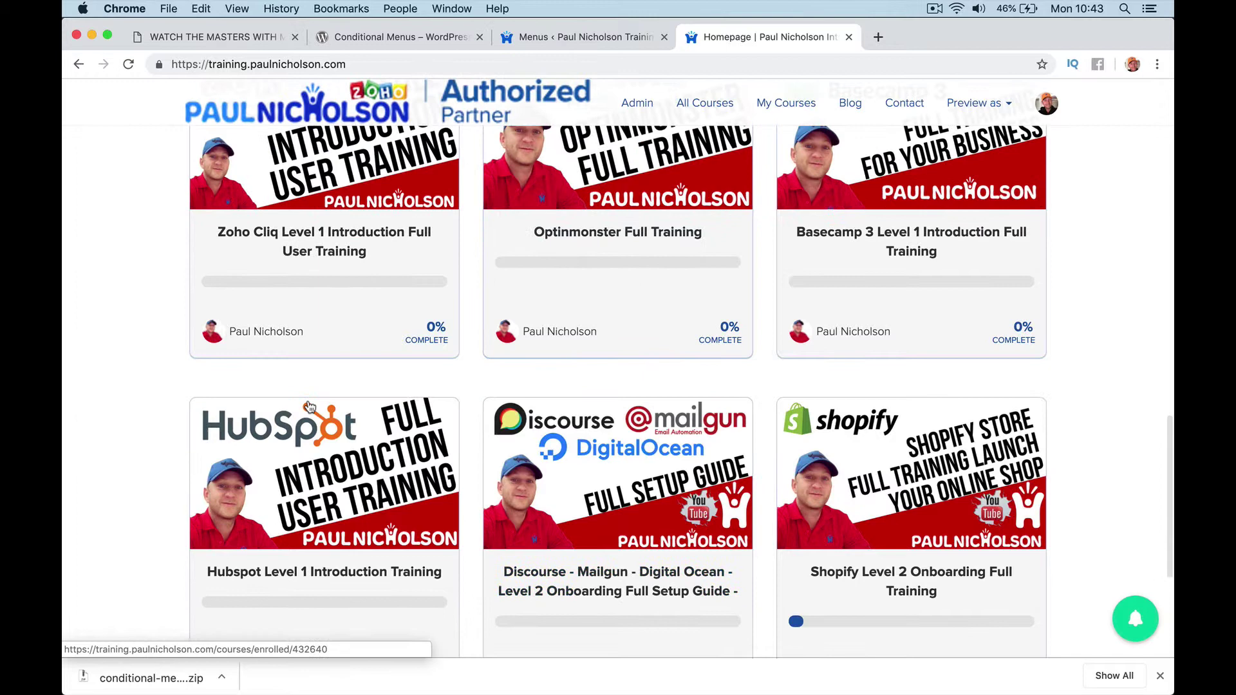
click(308, 406)
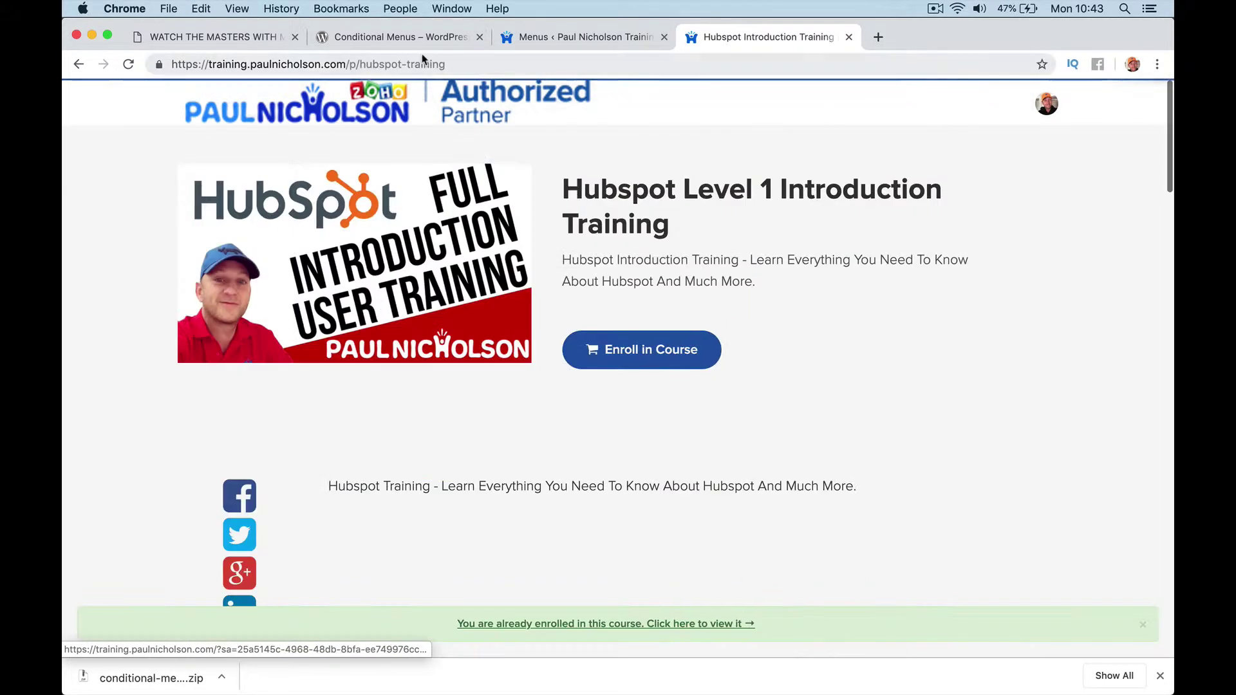
click(587, 37)
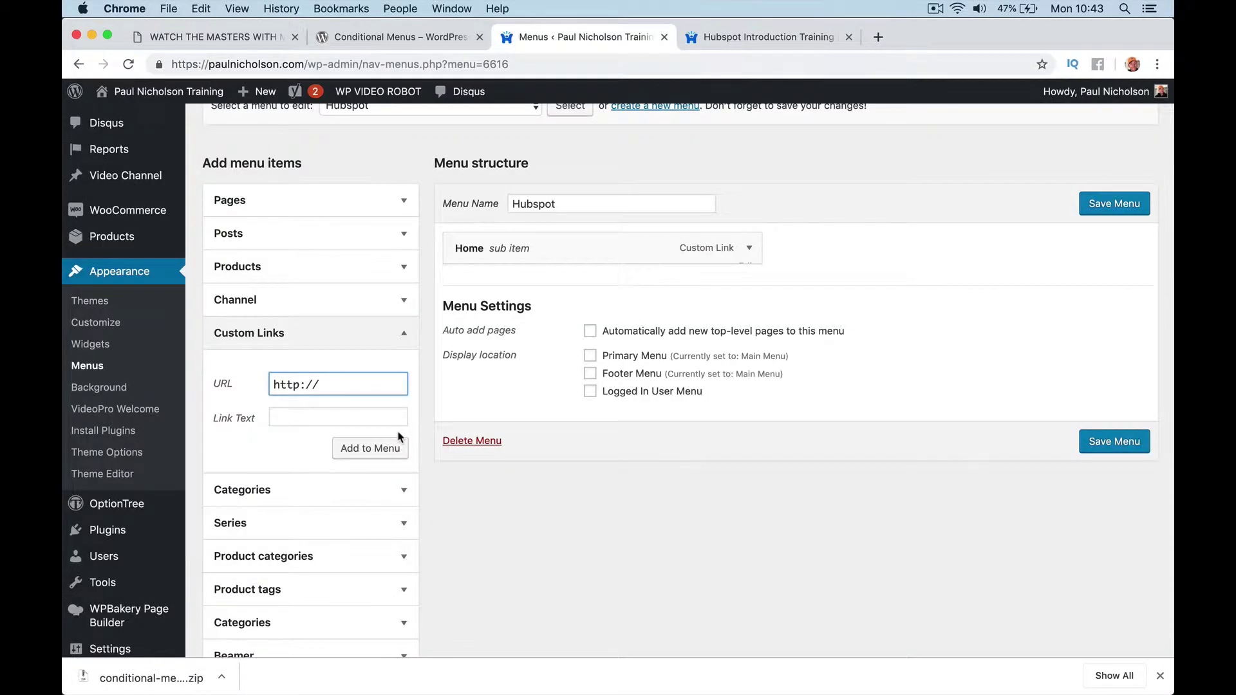
scroll(352, 392, down, 3)
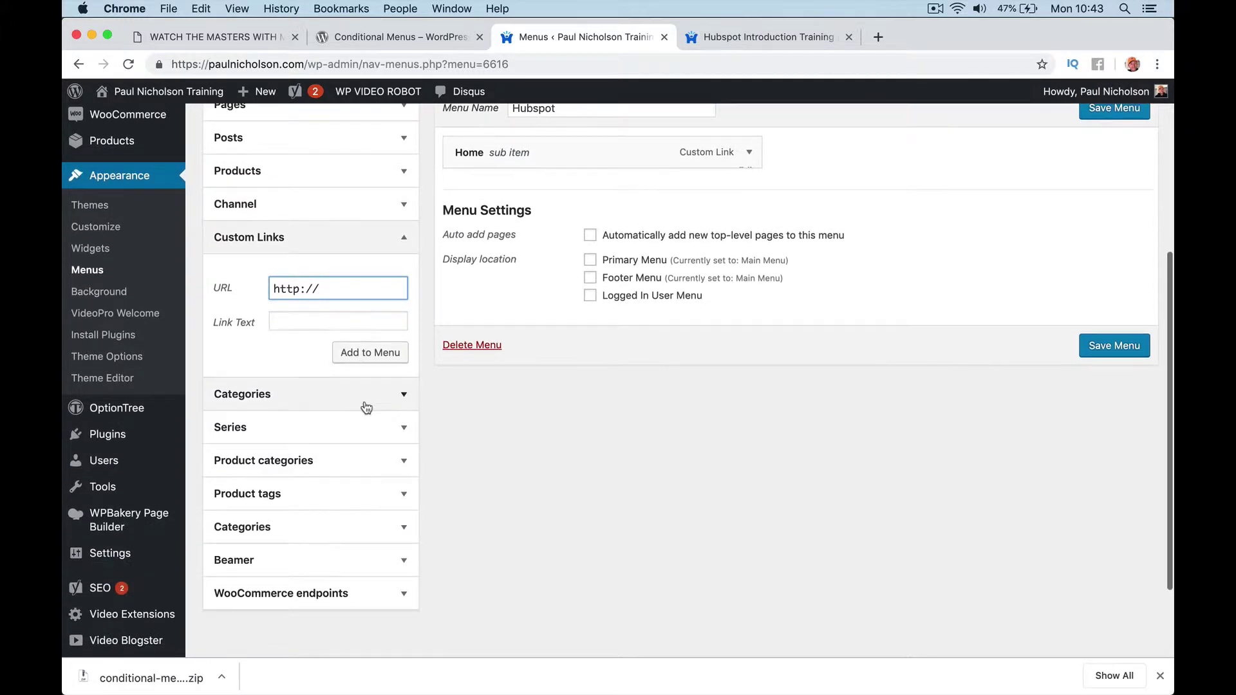
- Add the Hubspot category to the menu and label it 'Hubspot Latest Posts'
click(365, 399)
click(229, 382)
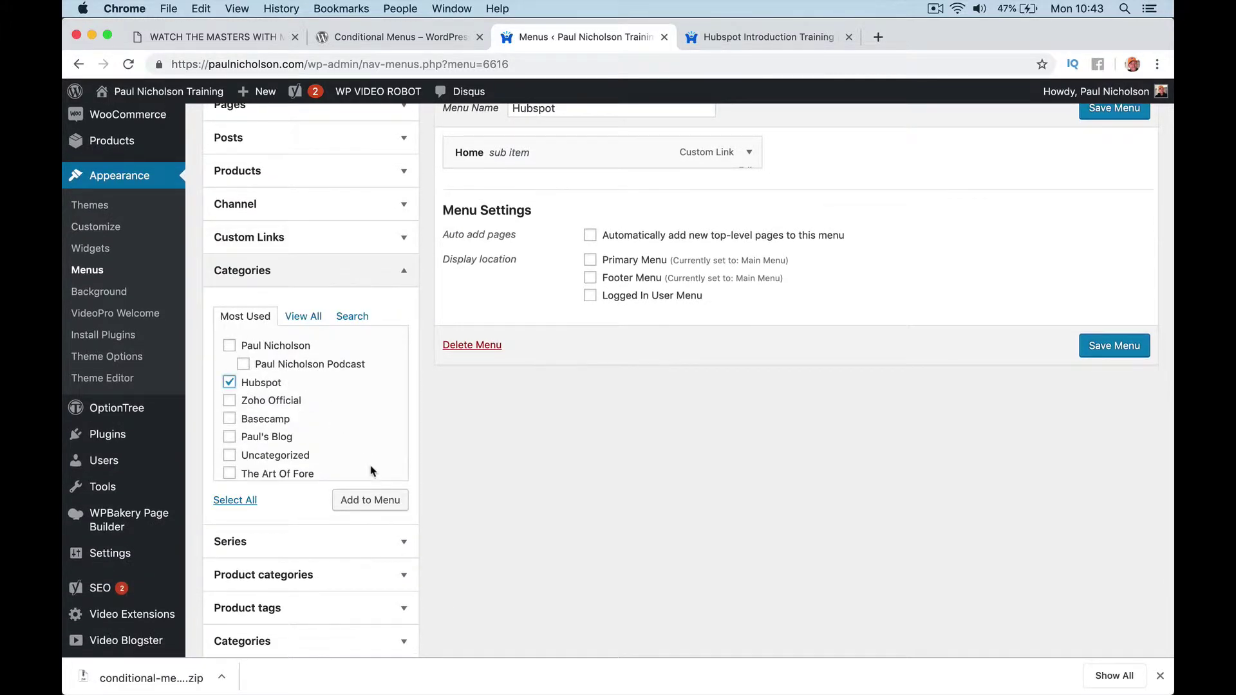
click(387, 500)
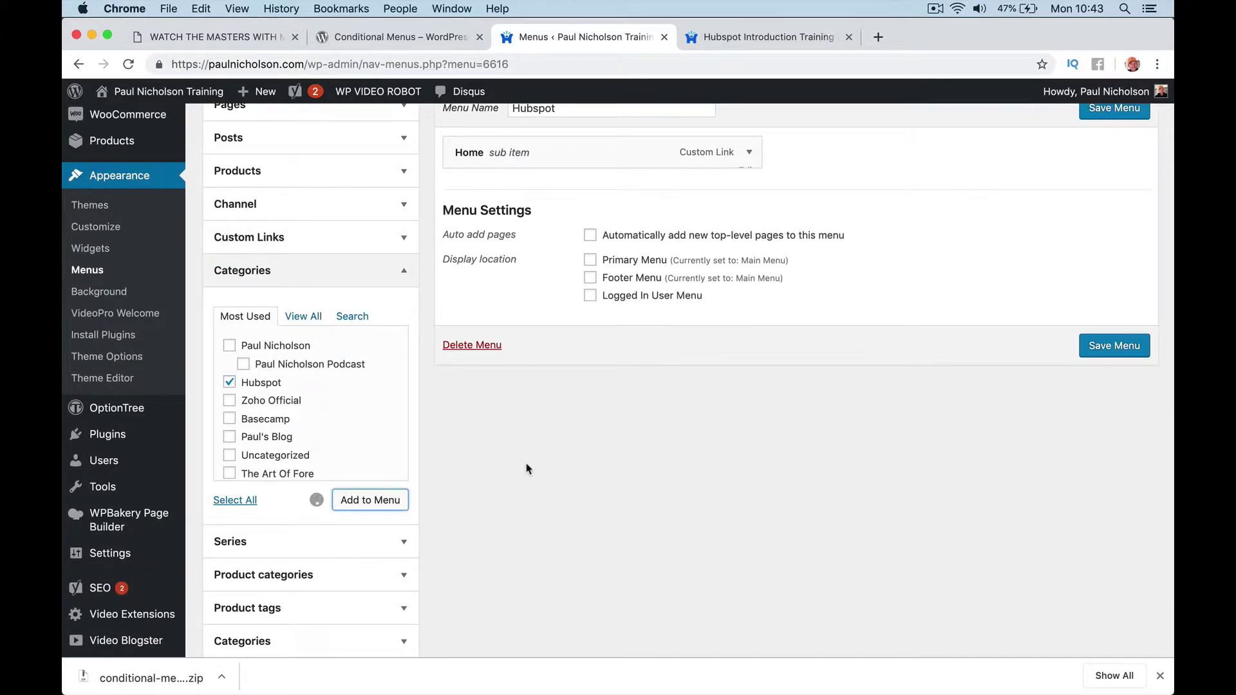
click(749, 191)
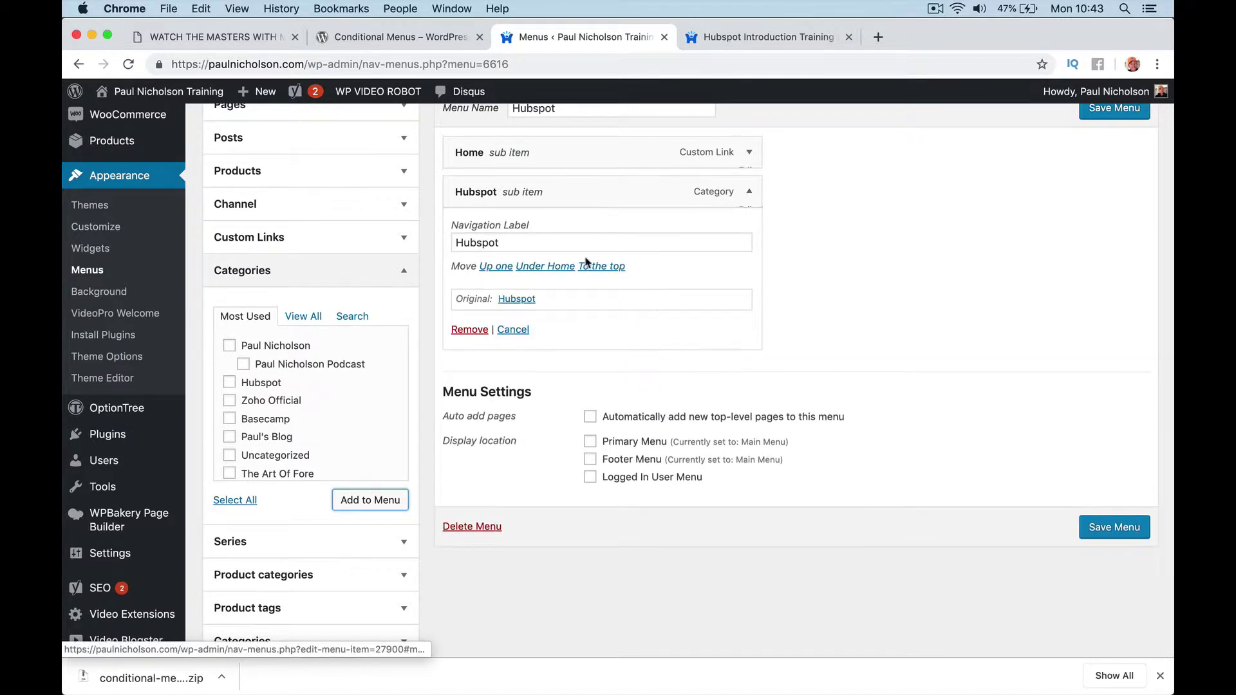
click(571, 245)
text(Latest )
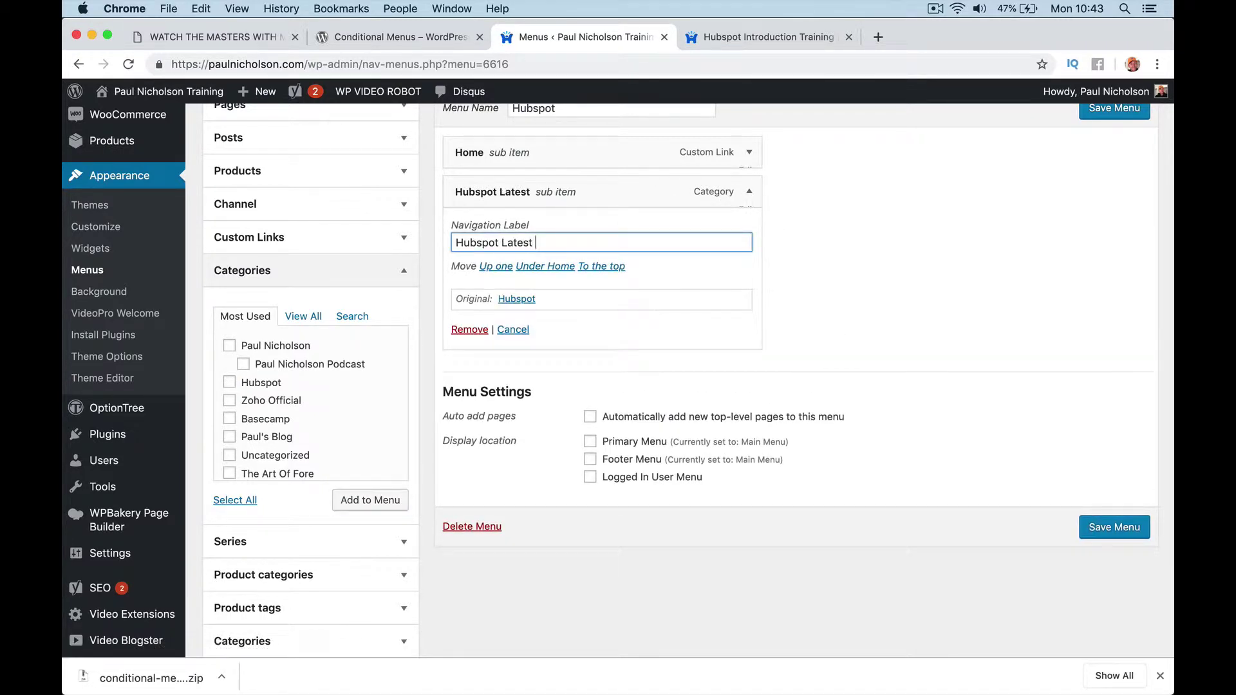
text(Posts)
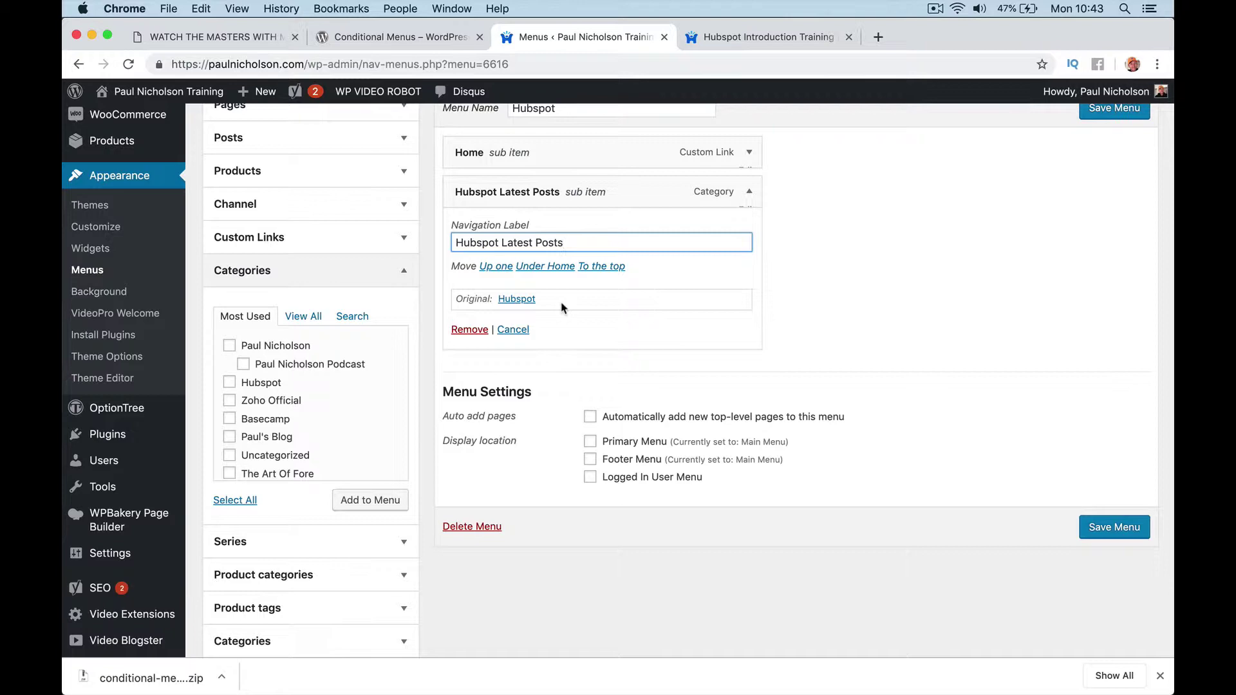
scroll(476, 504, down, 3)
scroll(444, 515, up, 5)
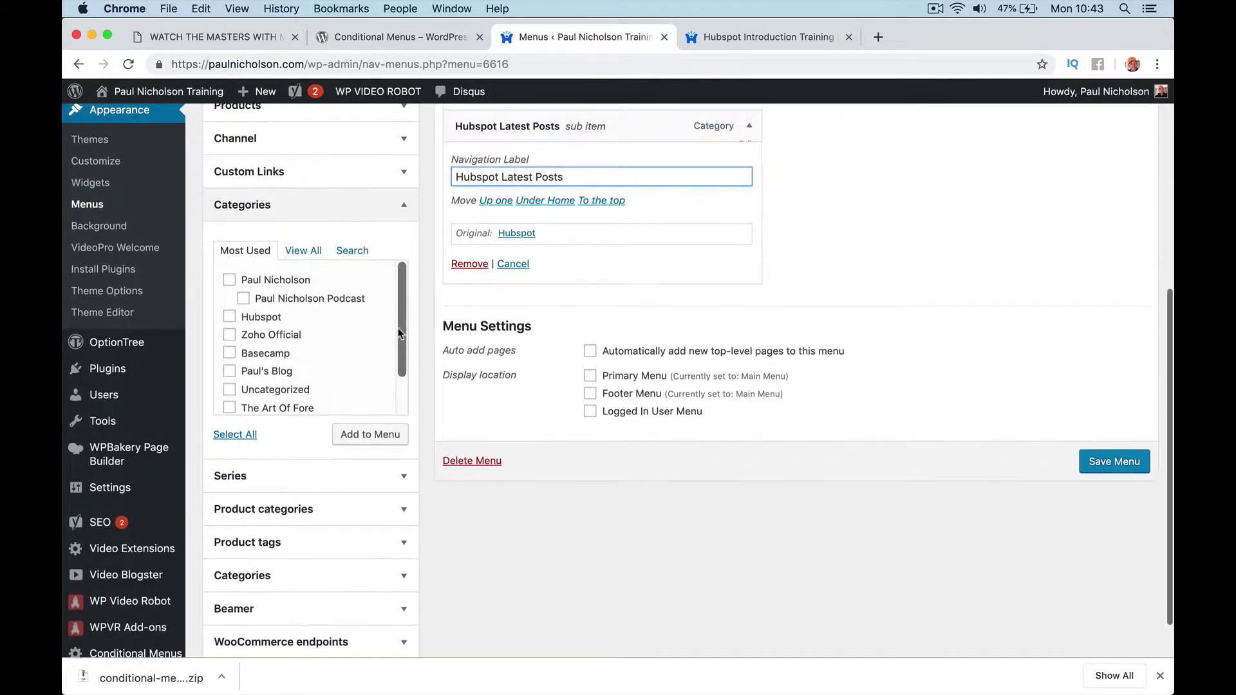
- Add a custom link to the Hubspot course URL titled 'Hubspot Free Introduction Training'
click(348, 277)
click(322, 327)
key(ctrl+a)
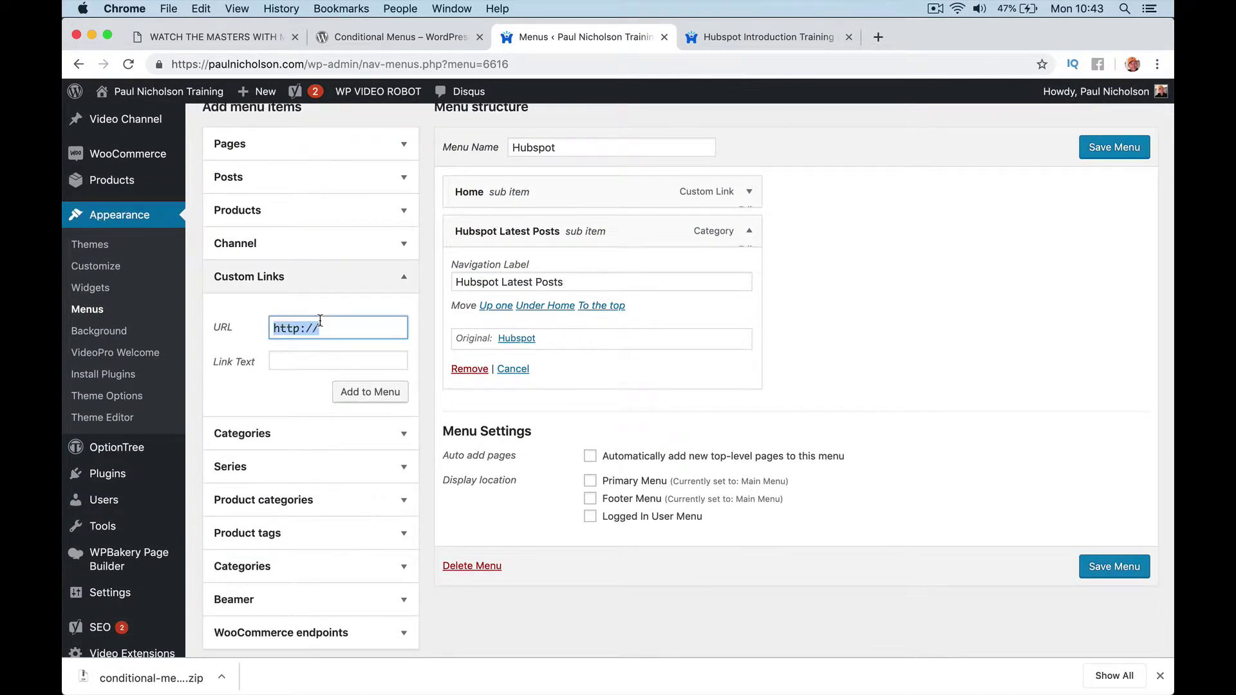
key(ctrl+v)
click(314, 361)
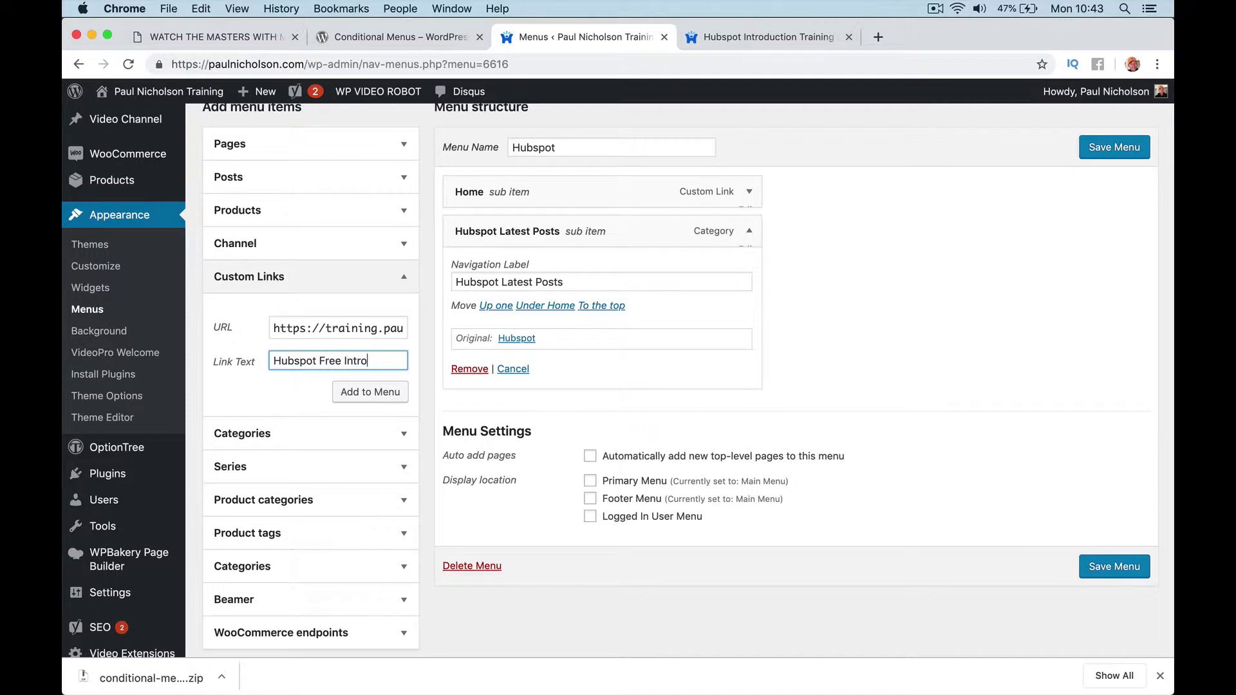
text(tion )
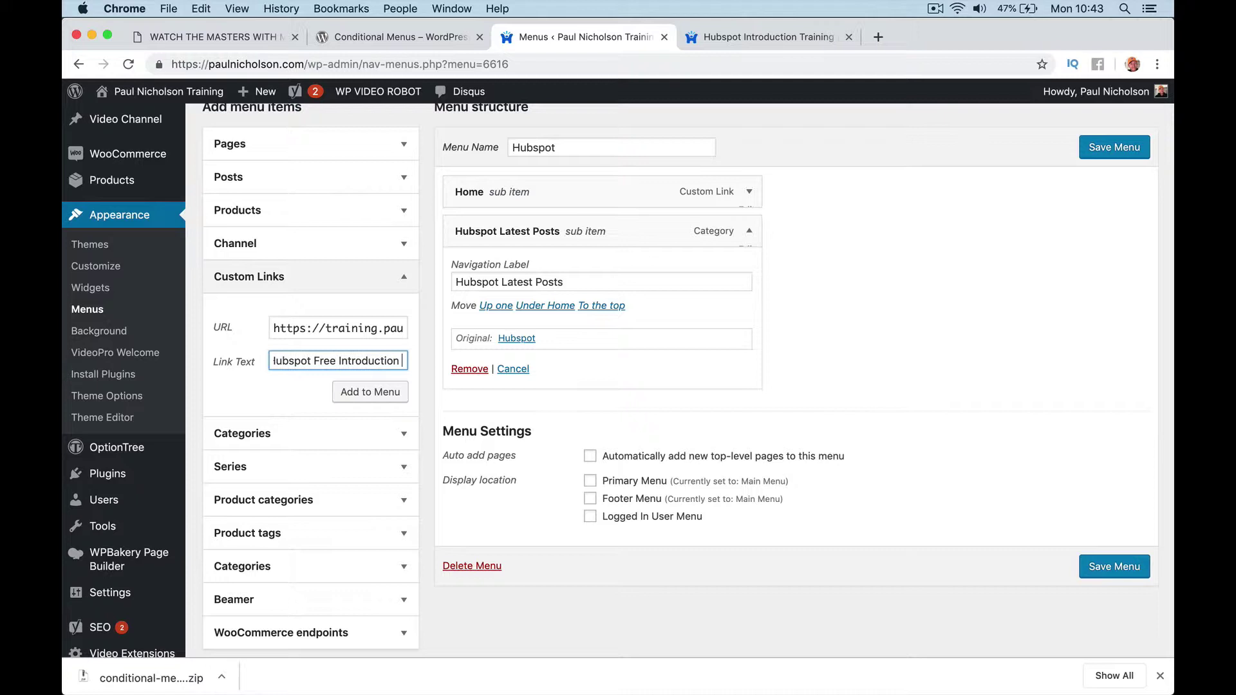
text(Training)
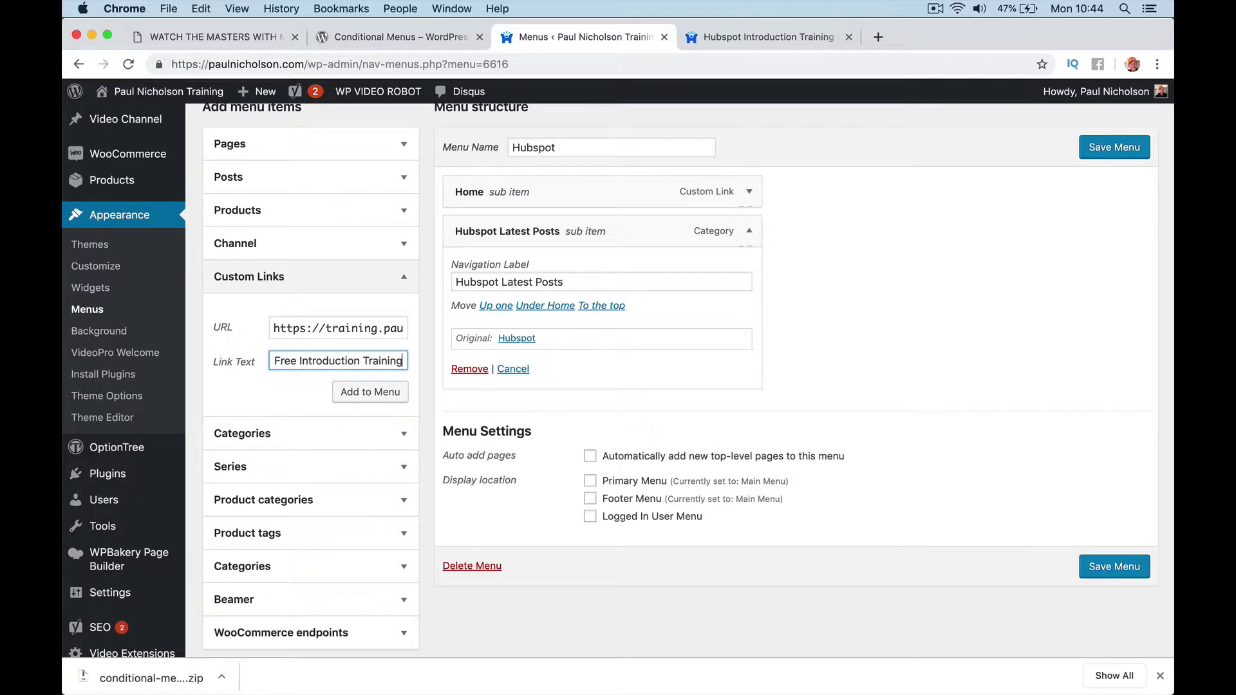
click(354, 399)
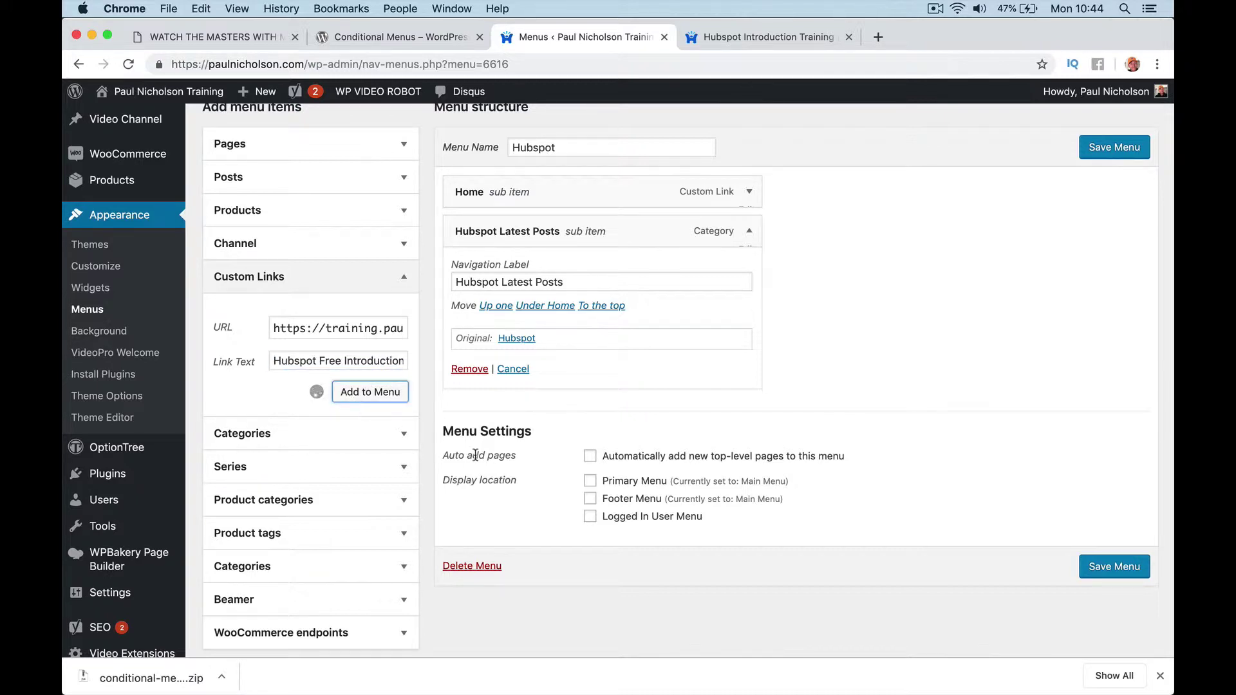
- Save the Hubspot menu and go to paulnicholson.com/blog
click(1108, 147)
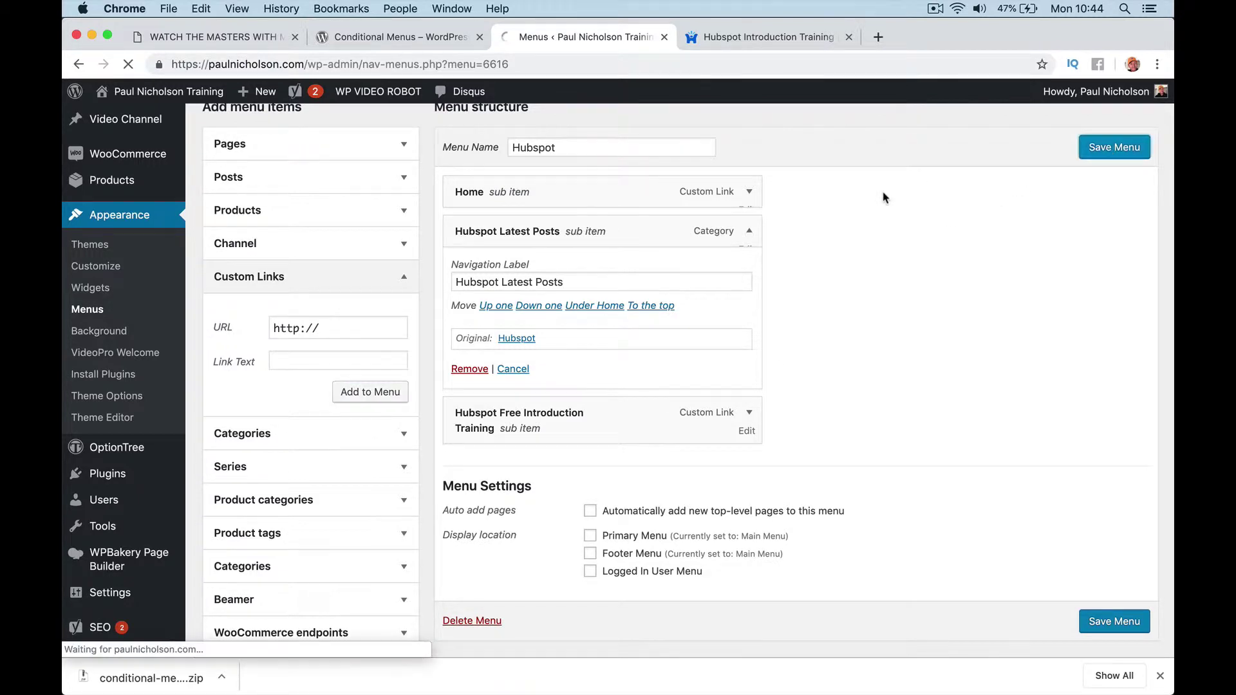
click(737, 61)
text(paulnicholson.com/)
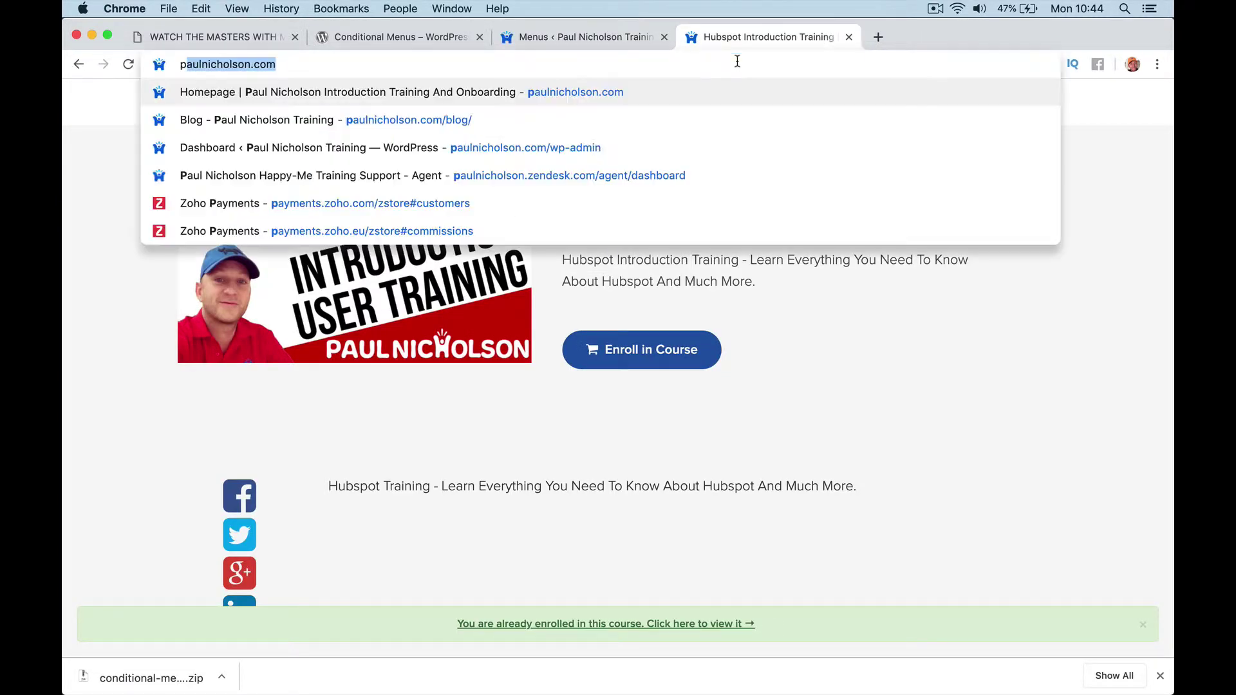
text(blo)
key(Return)
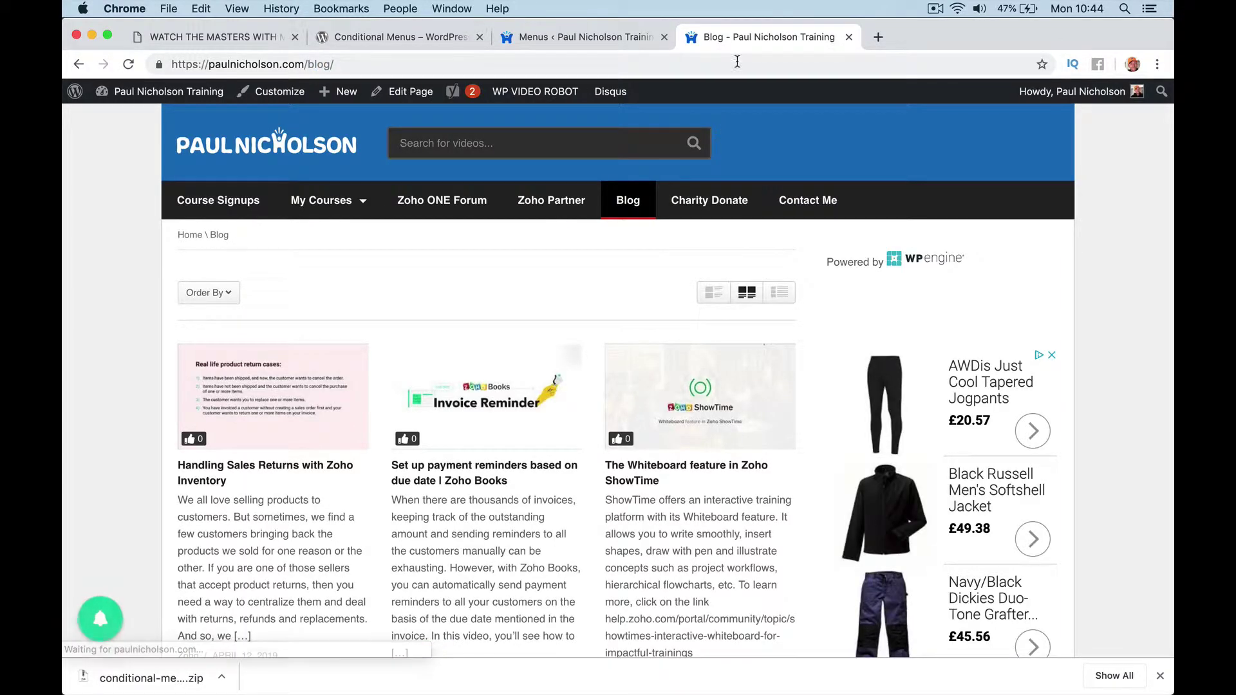
- Search the blog for 'hubspot' and open the Design Process HubSpot video post
click(615, 139)
text(hubs)
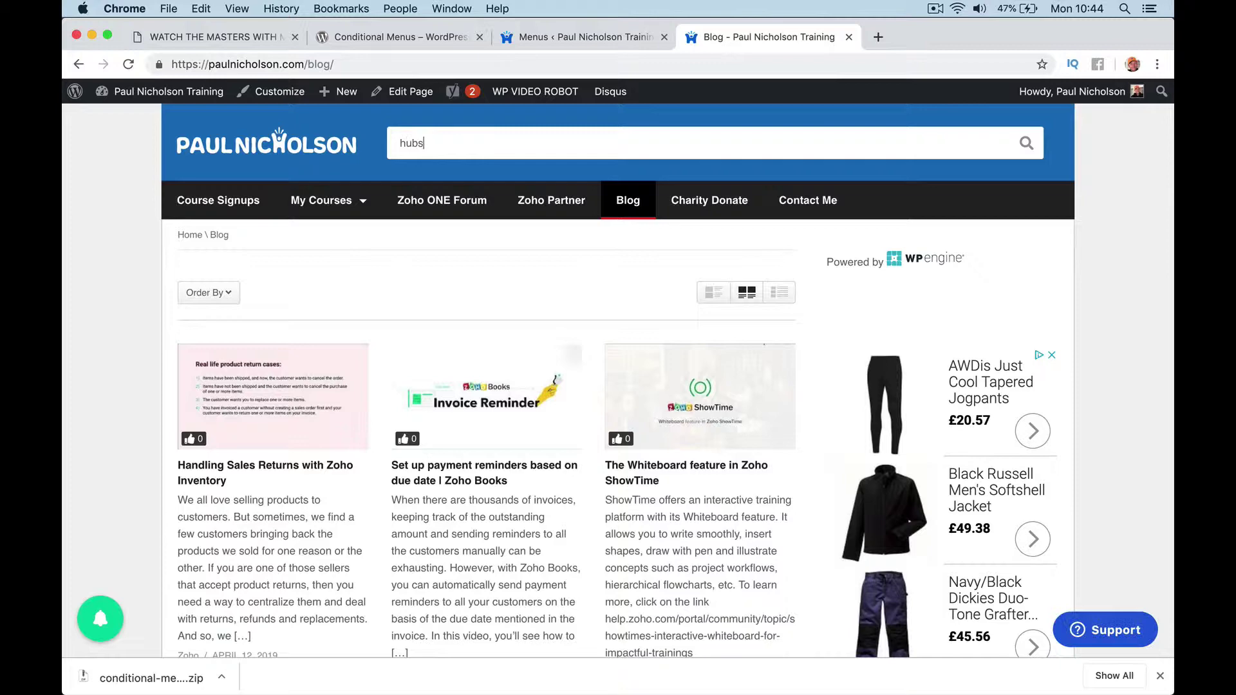
text(pot)
key(Return)
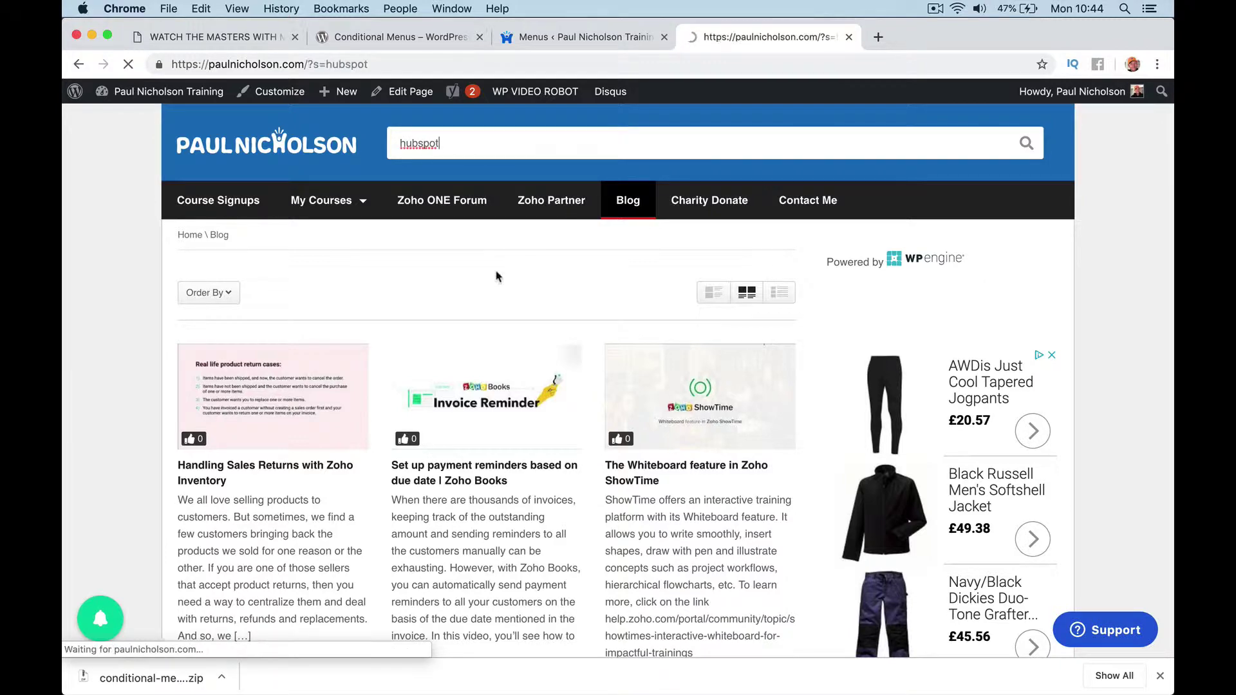
scroll(376, 404, down, 2)
click(293, 486)
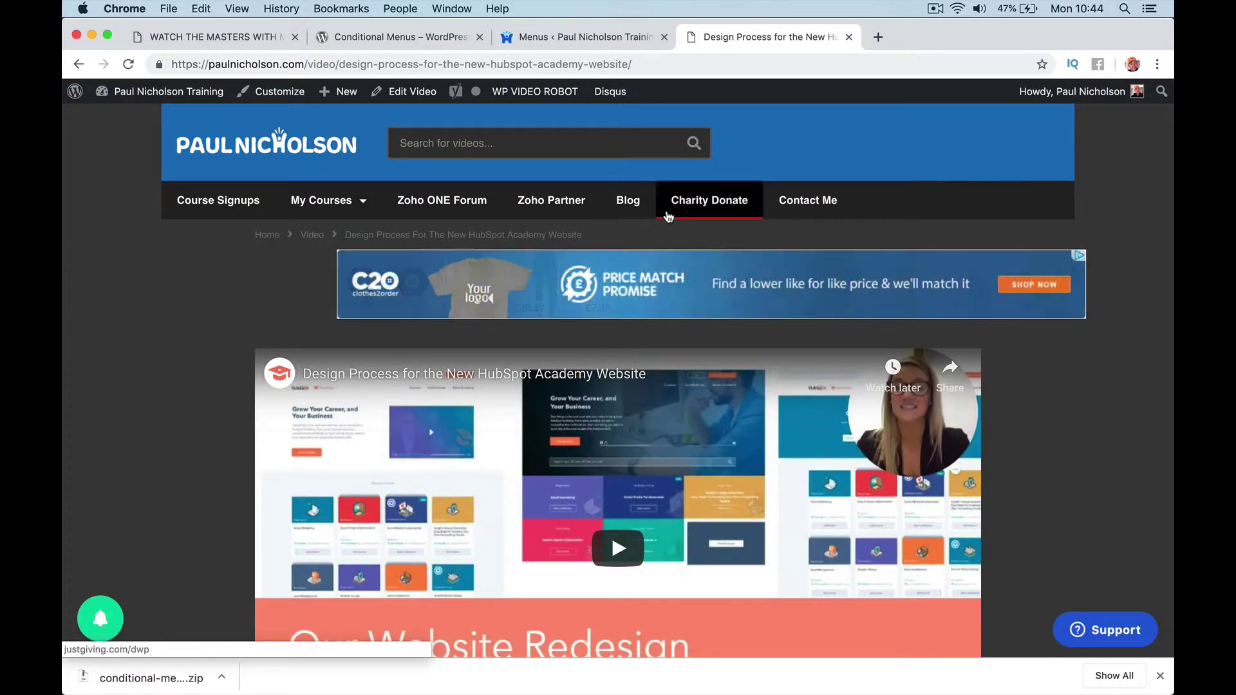
- Save the Hubspot menu, then add a Hubspot conditional menu under Primary Menu in Manage Locations
click(576, 36)
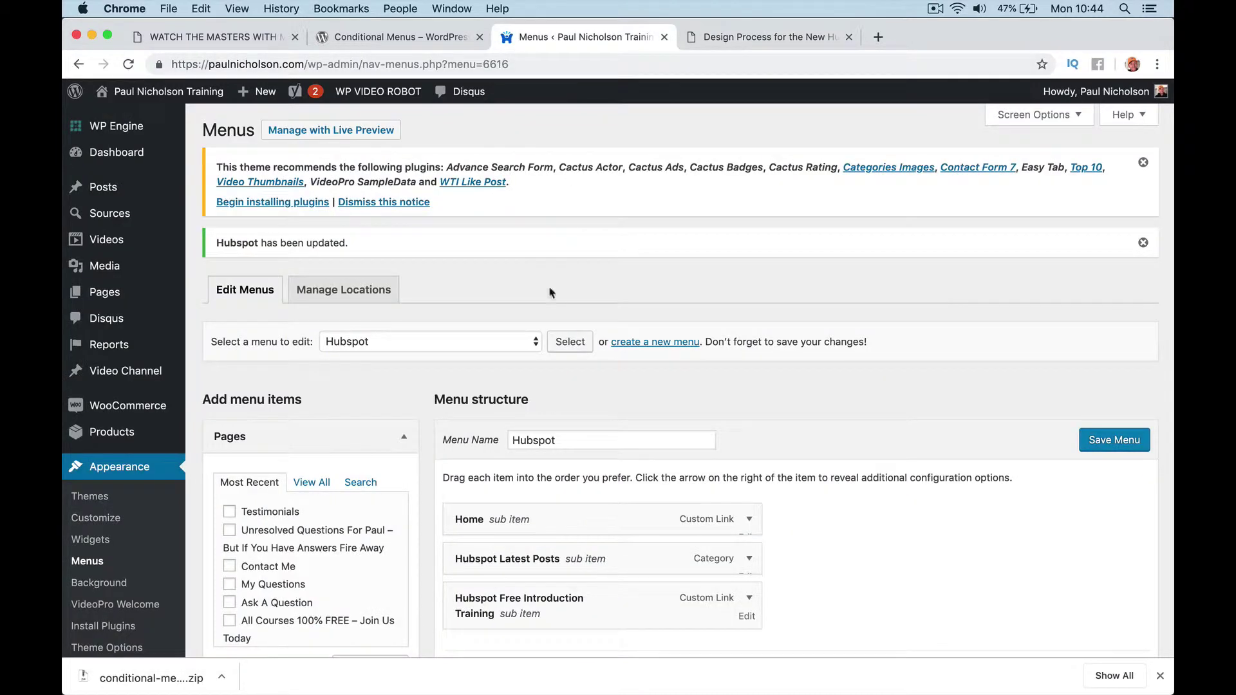
click(1108, 442)
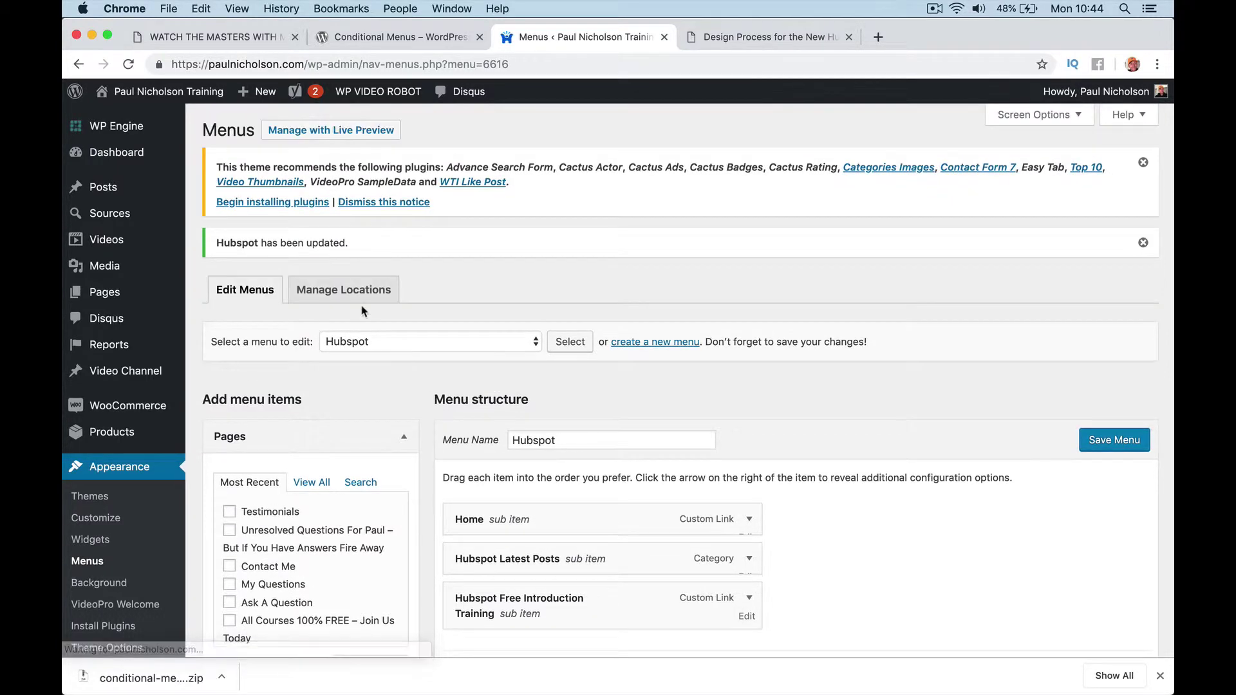
click(356, 295)
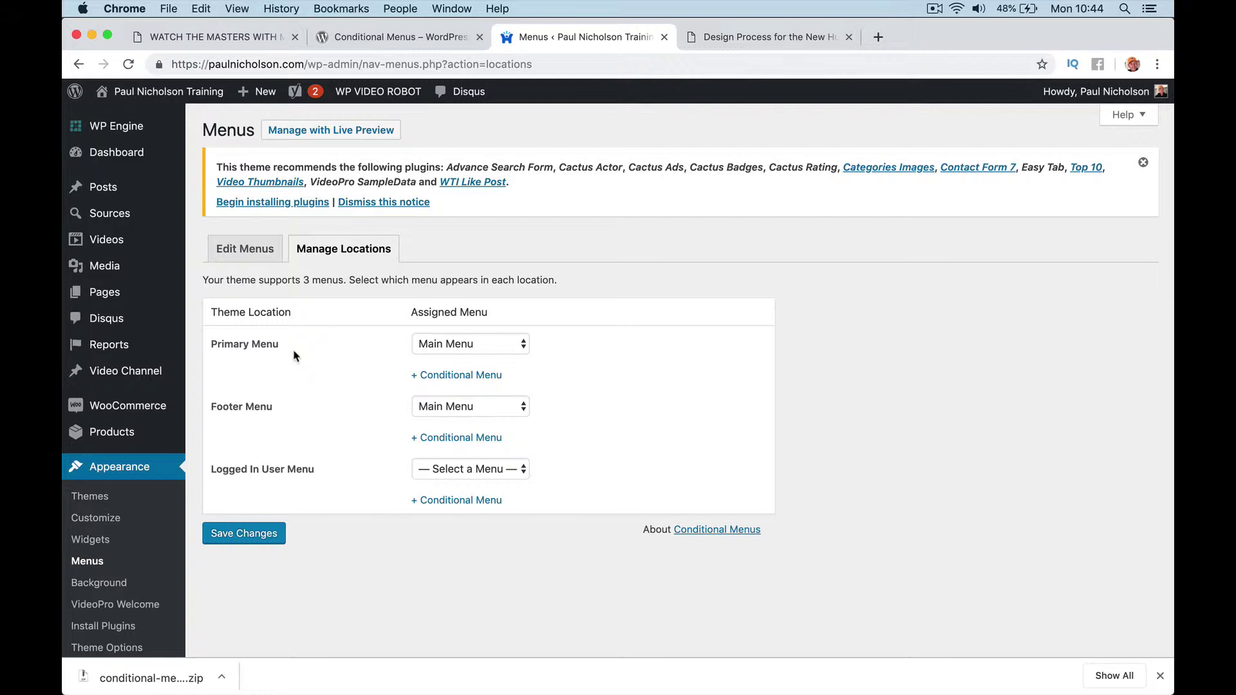
click(457, 375)
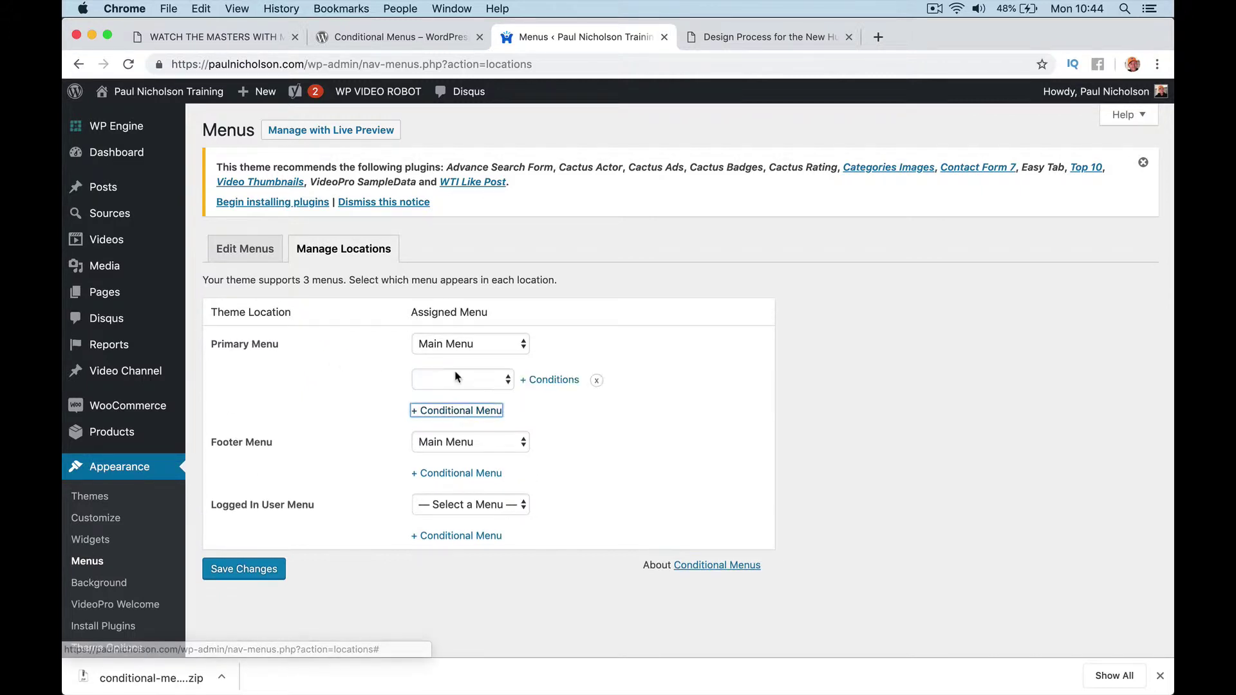
click(461, 377)
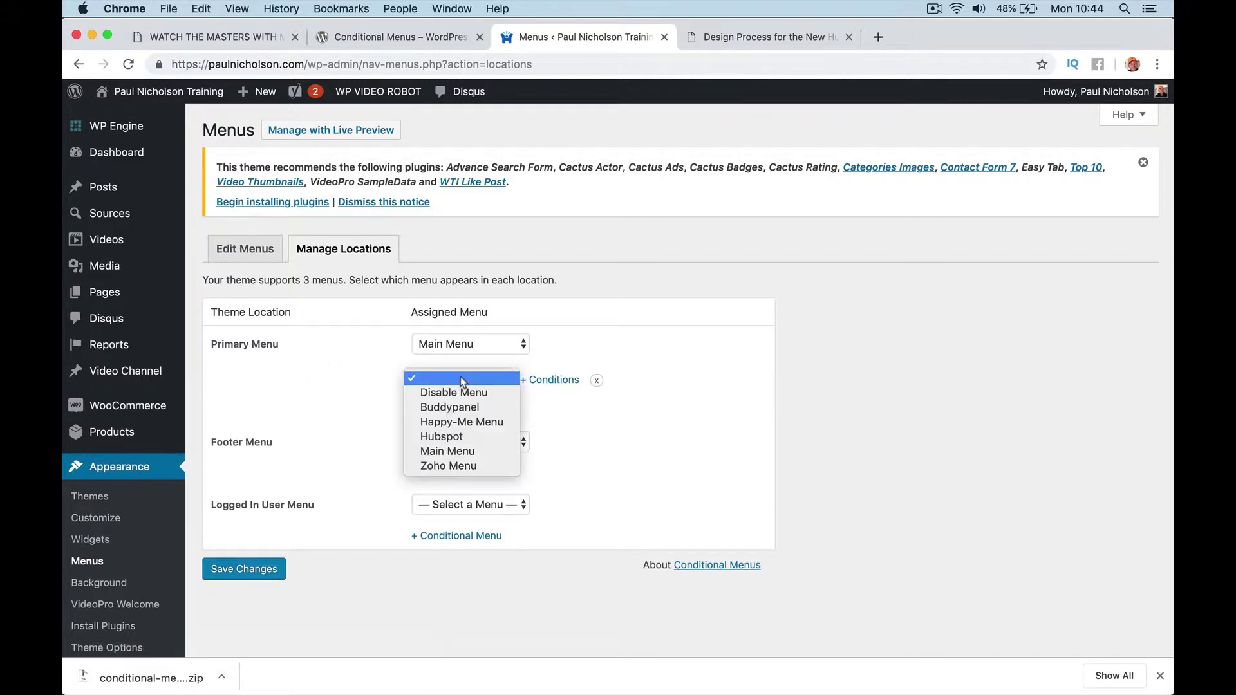
click(480, 435)
- Limit the Hubspot menu to Hubspot category singles and category pages, then save the locations
click(567, 383)
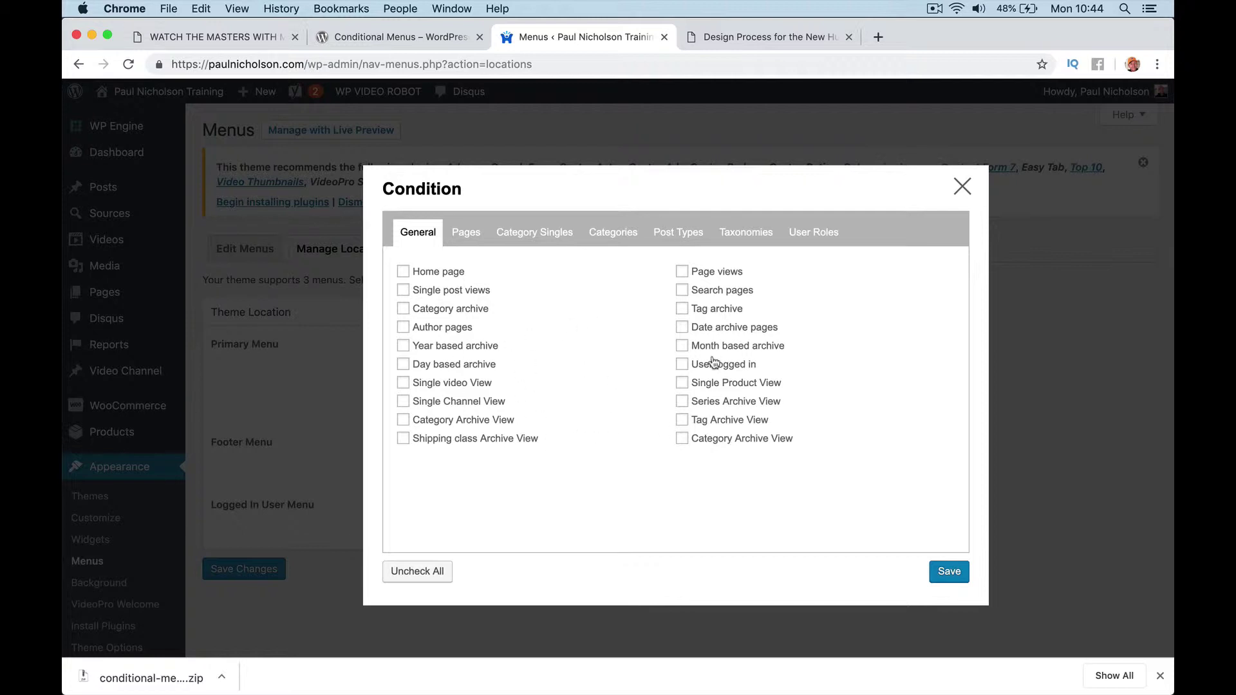
click(517, 238)
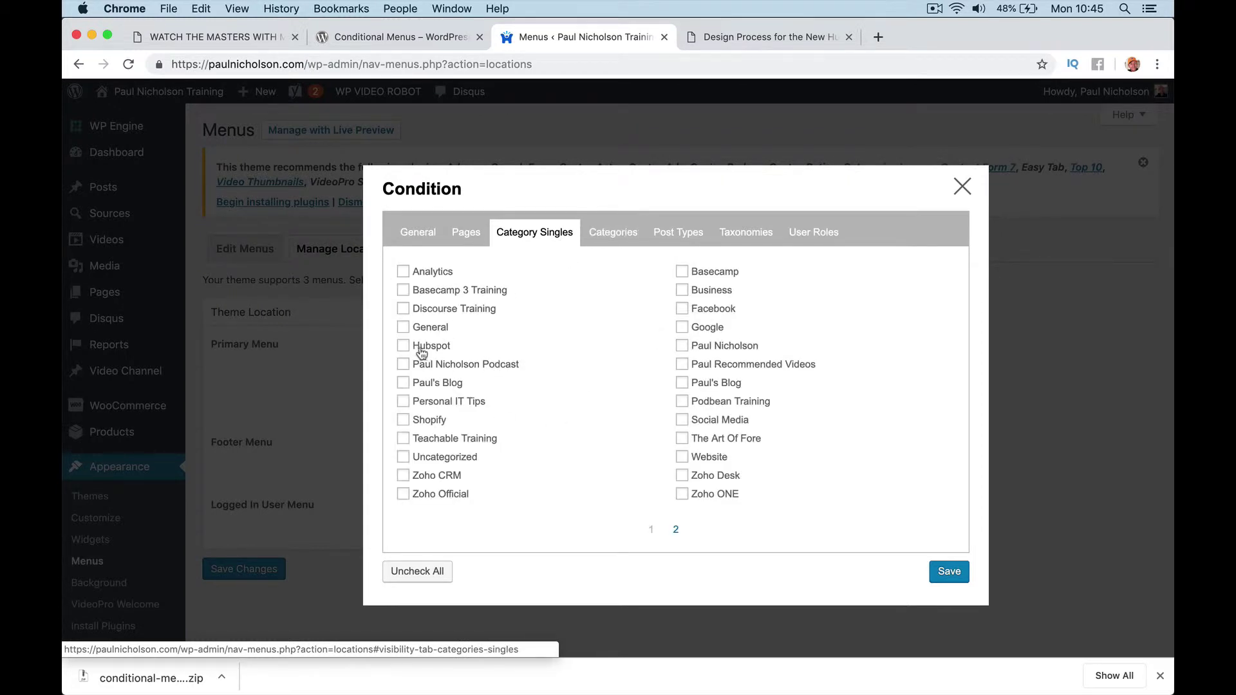
click(421, 351)
click(610, 234)
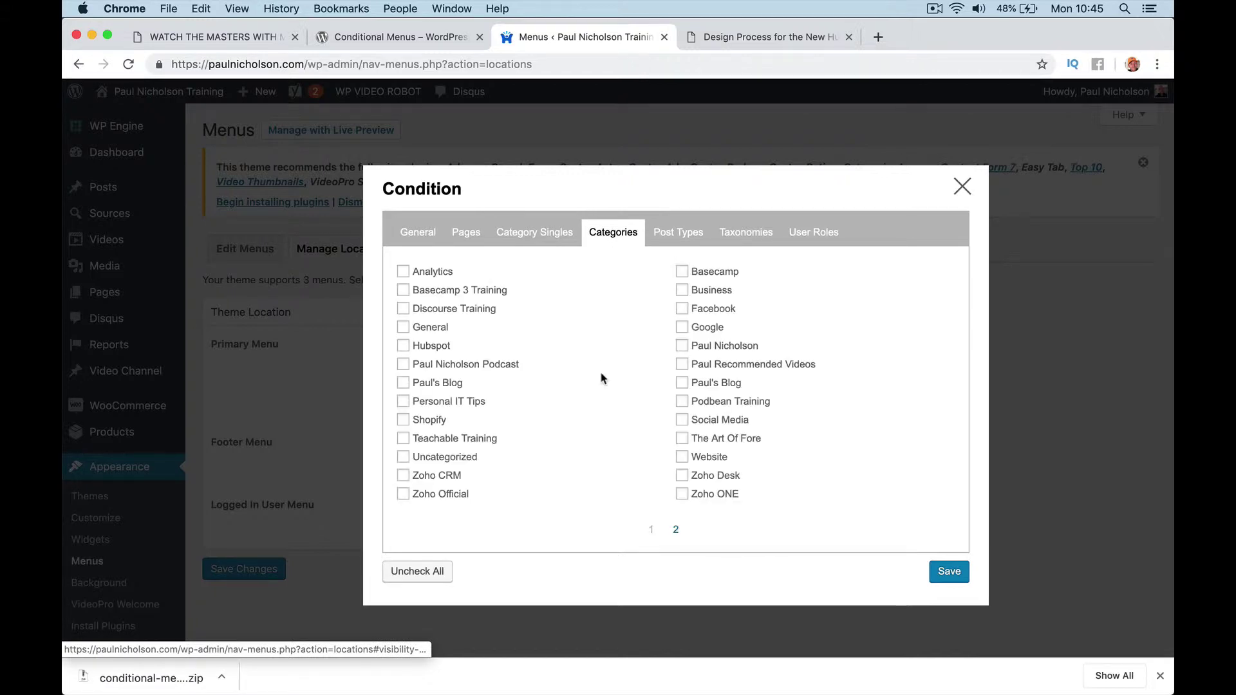
click(435, 347)
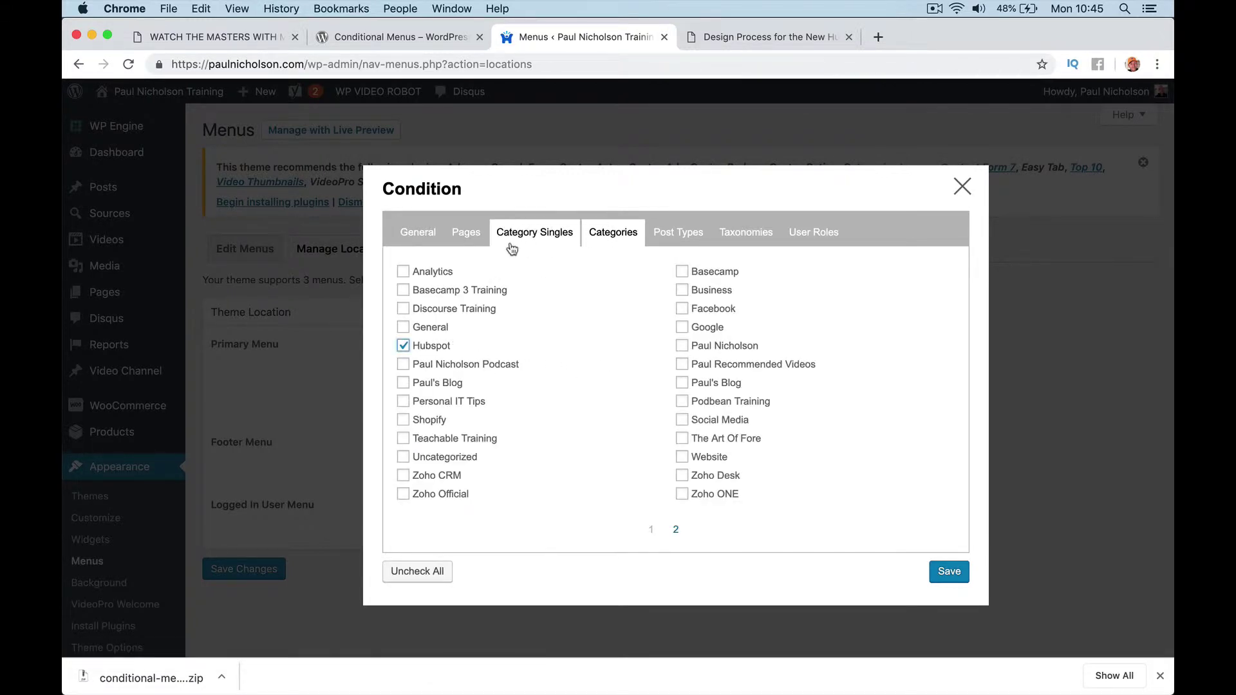
click(950, 572)
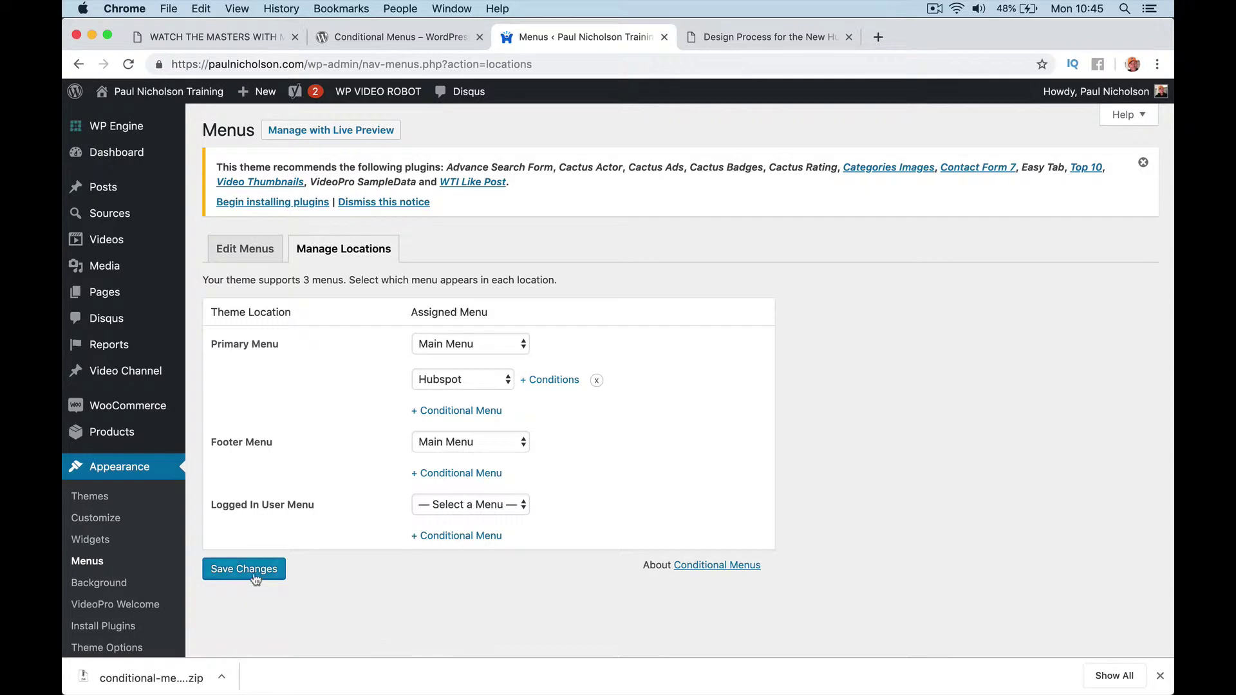
click(256, 579)
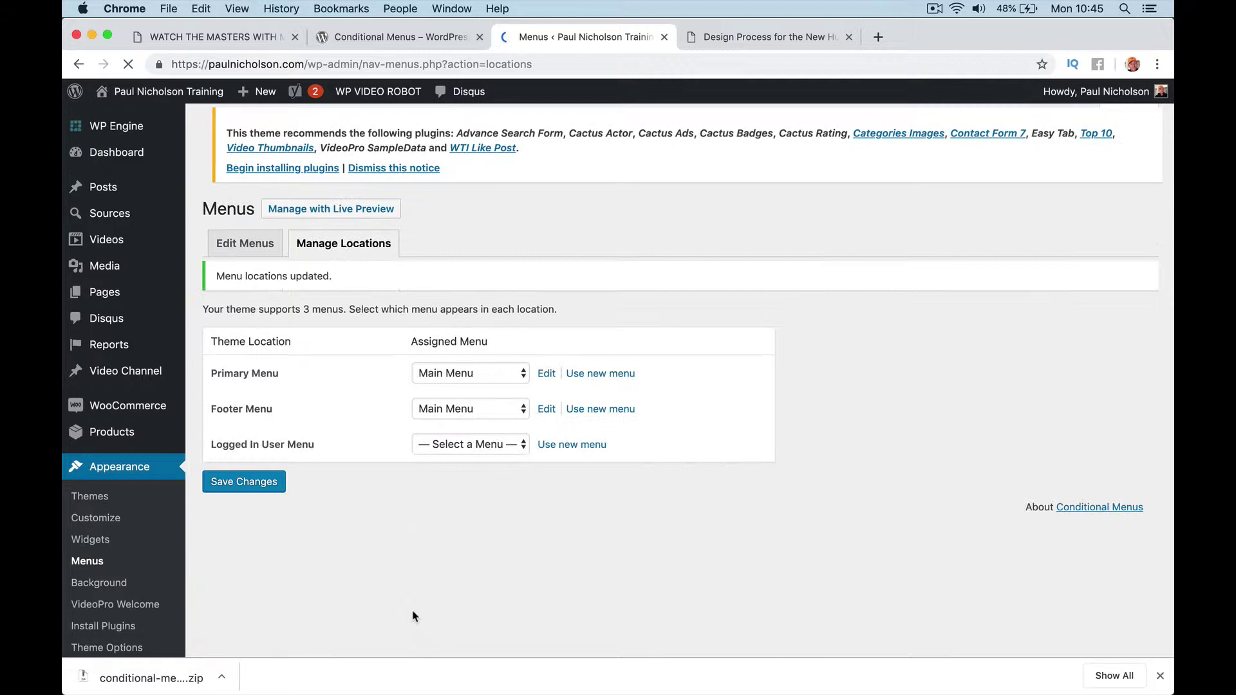
- Reload the Design Process video page to check its menu, then go to the homepage
click(766, 38)
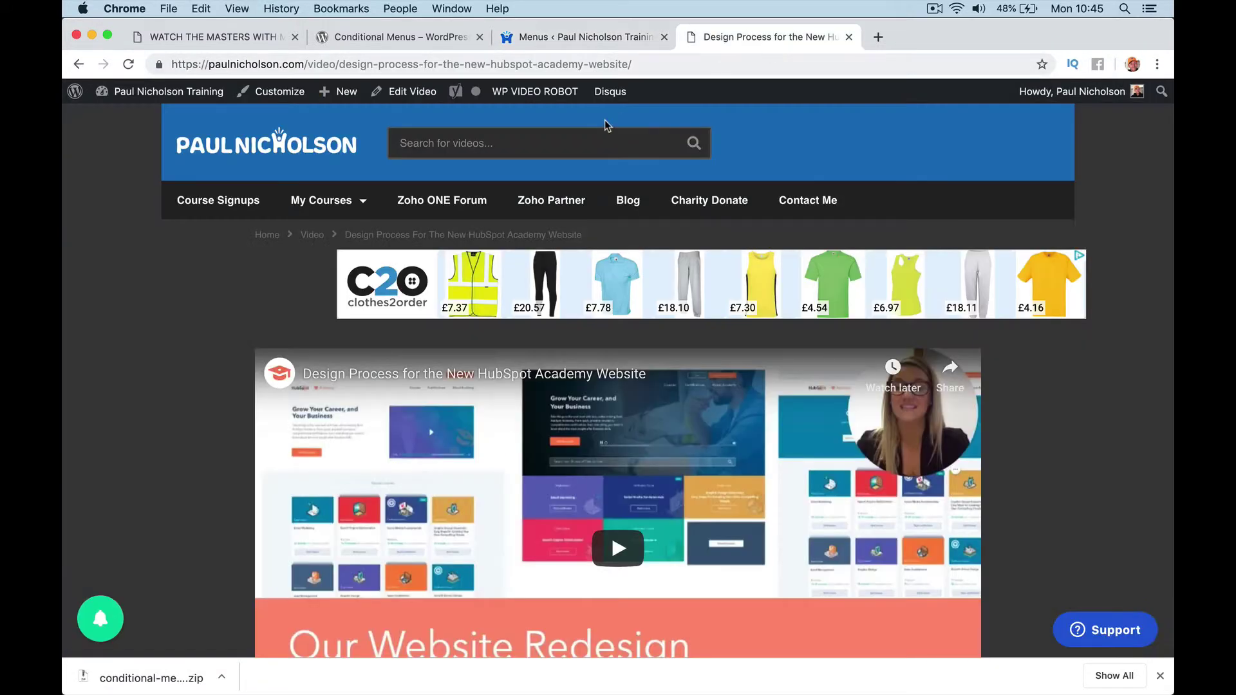
click(130, 67)
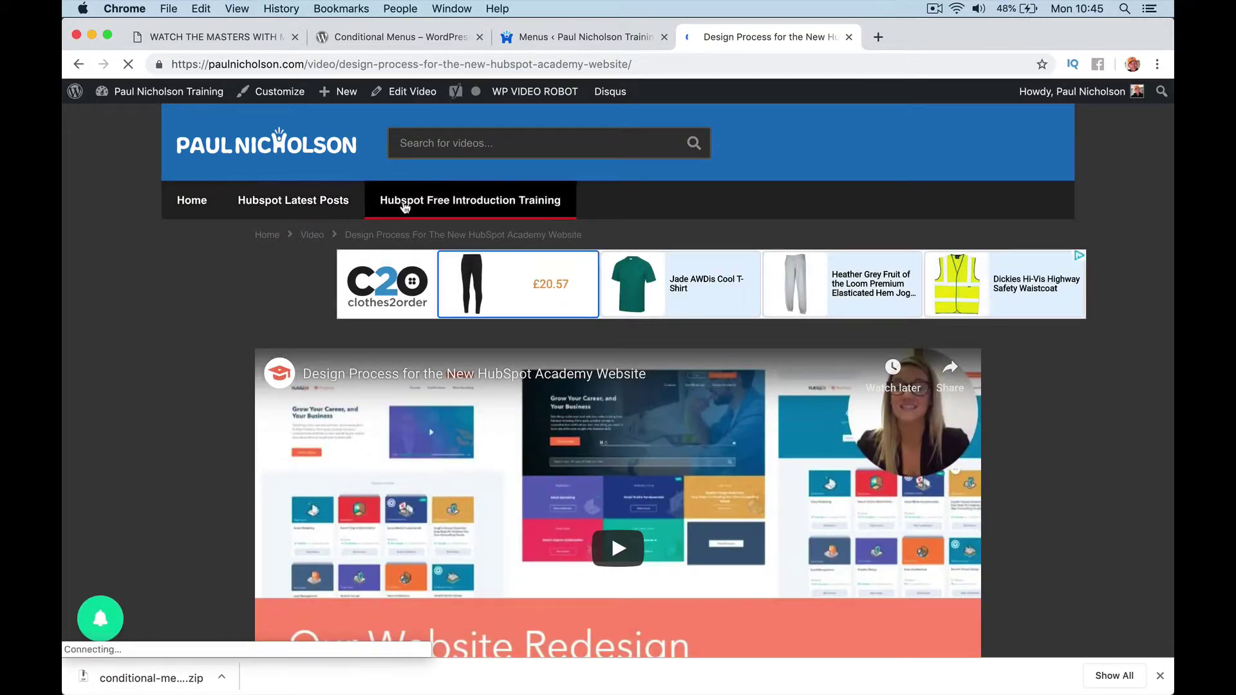
click(244, 159)
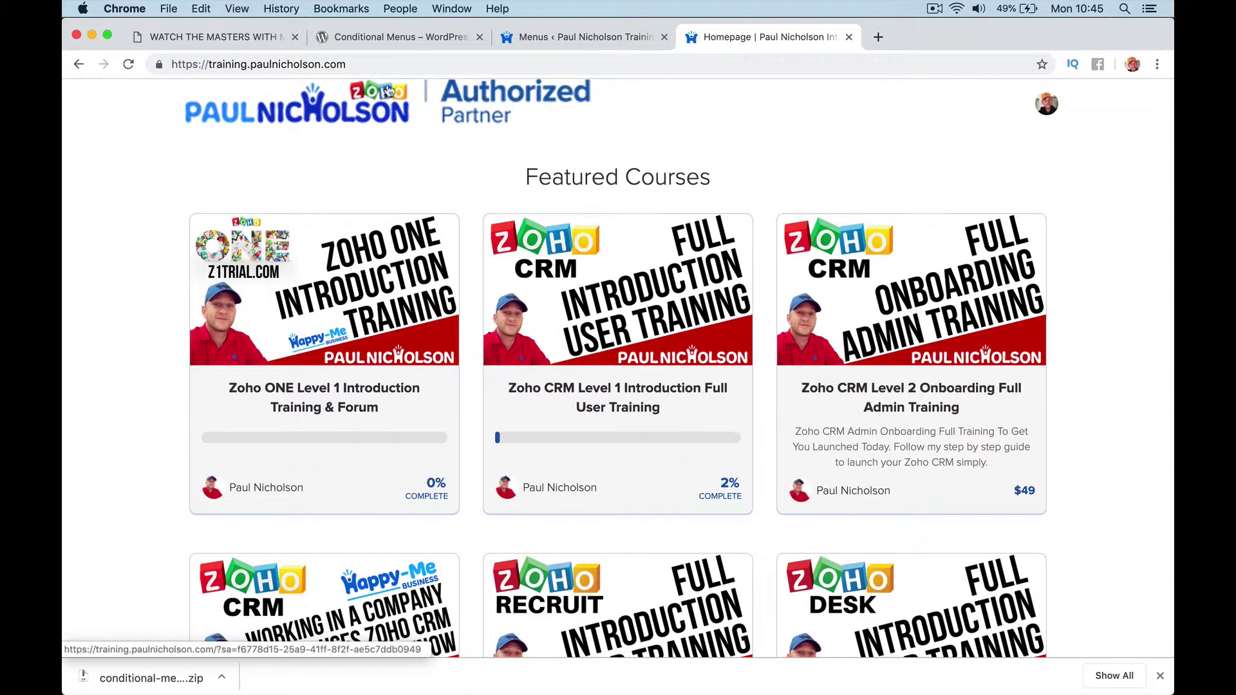
- Load paulnicholson.com/home, check the blog and contact page menus, then return to the Blog page
click(386, 64)
text(pa)
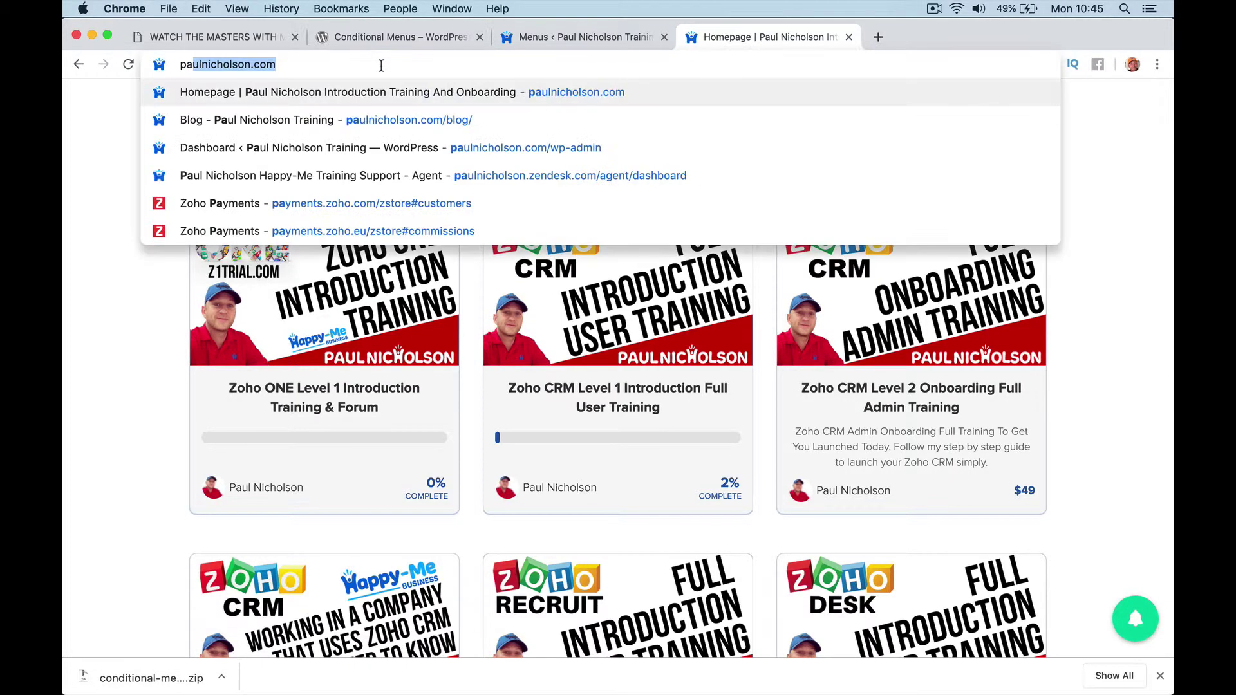
key(Right)
text(/home)
key(Return)
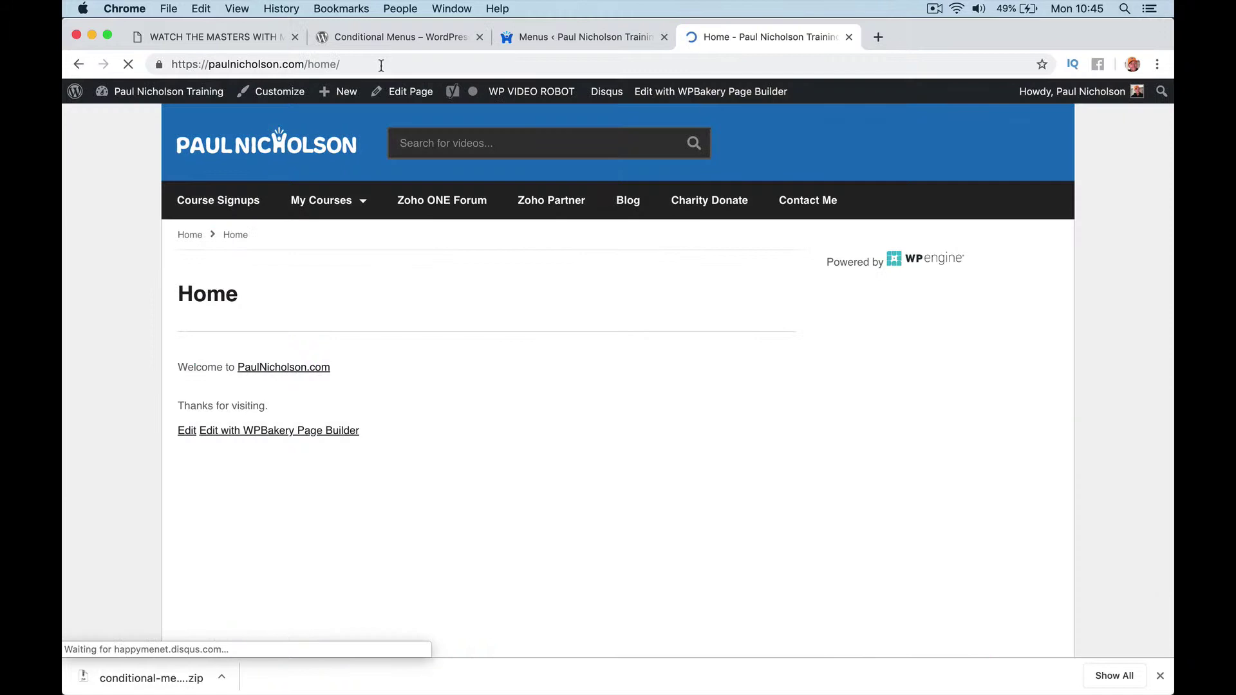
mouse_move(321, 200)
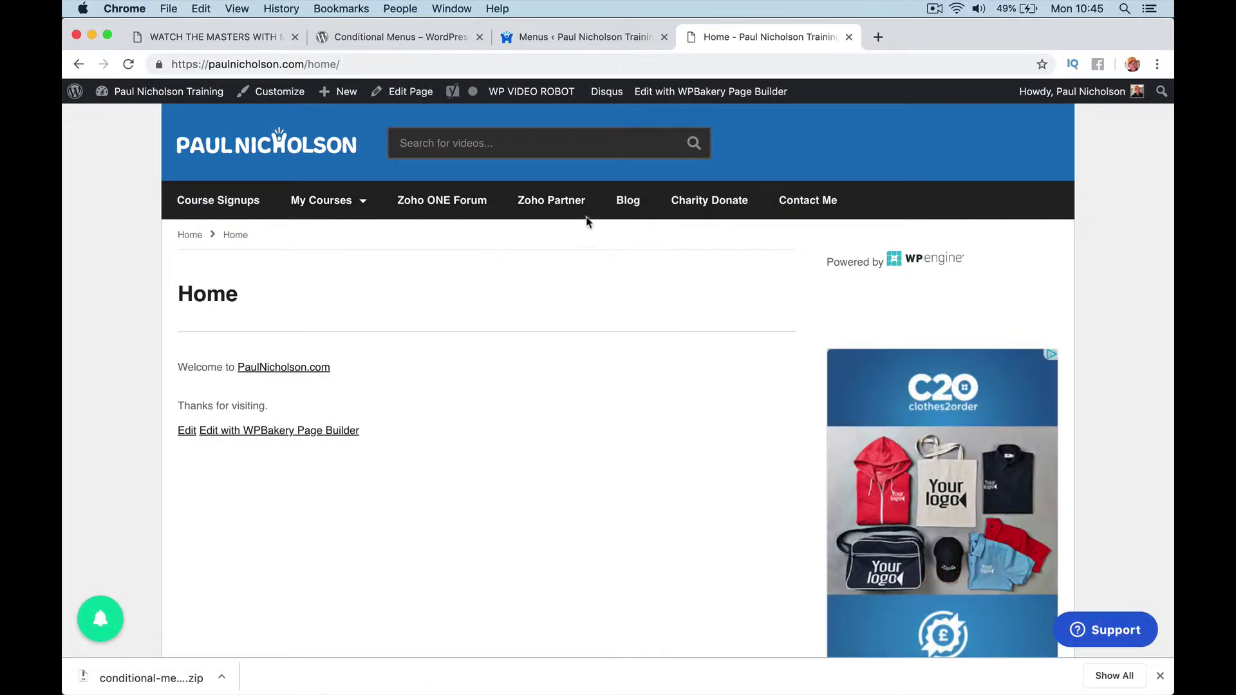
click(614, 213)
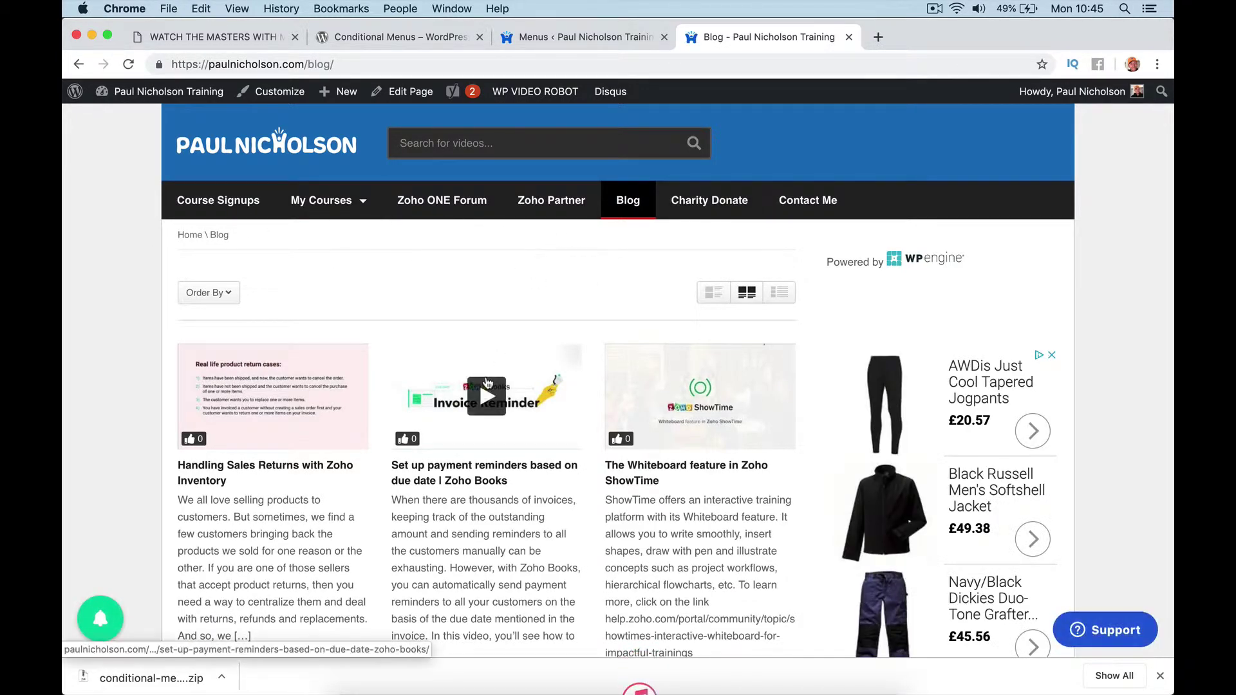
click(796, 219)
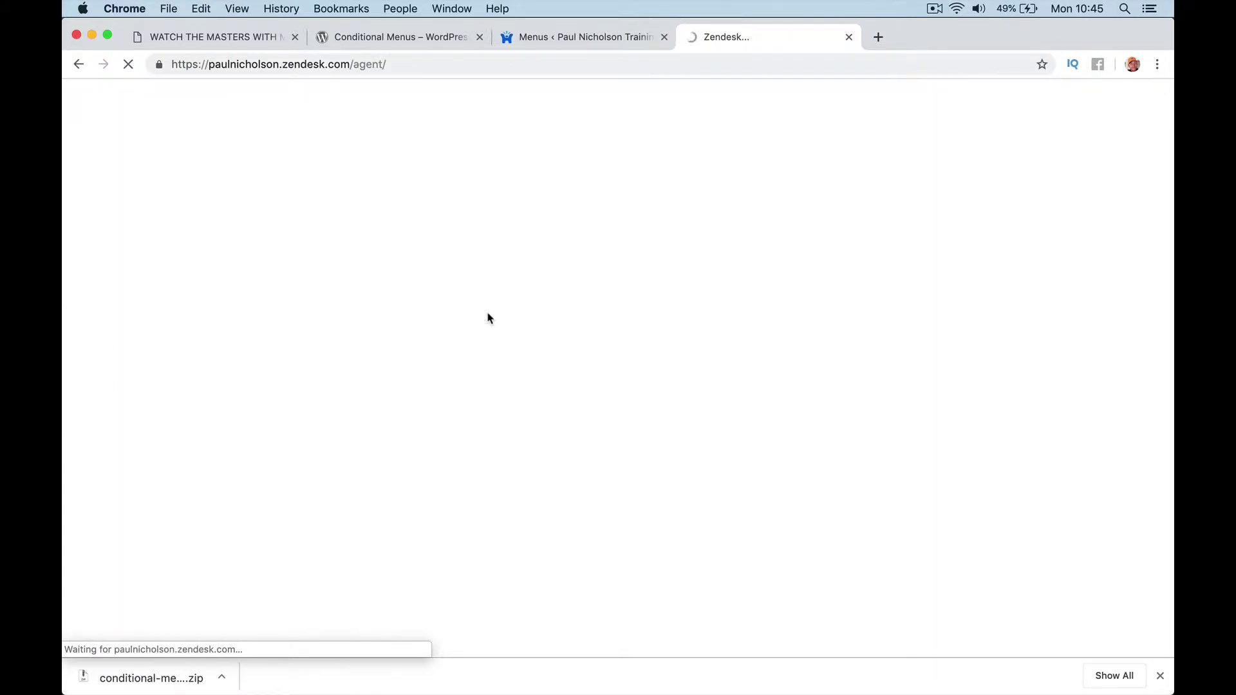
key(super+bracketleft)
- Search the site for 'hubspot' and open the HubSpot Product Spotlight: March 2019 video post
text(hu)
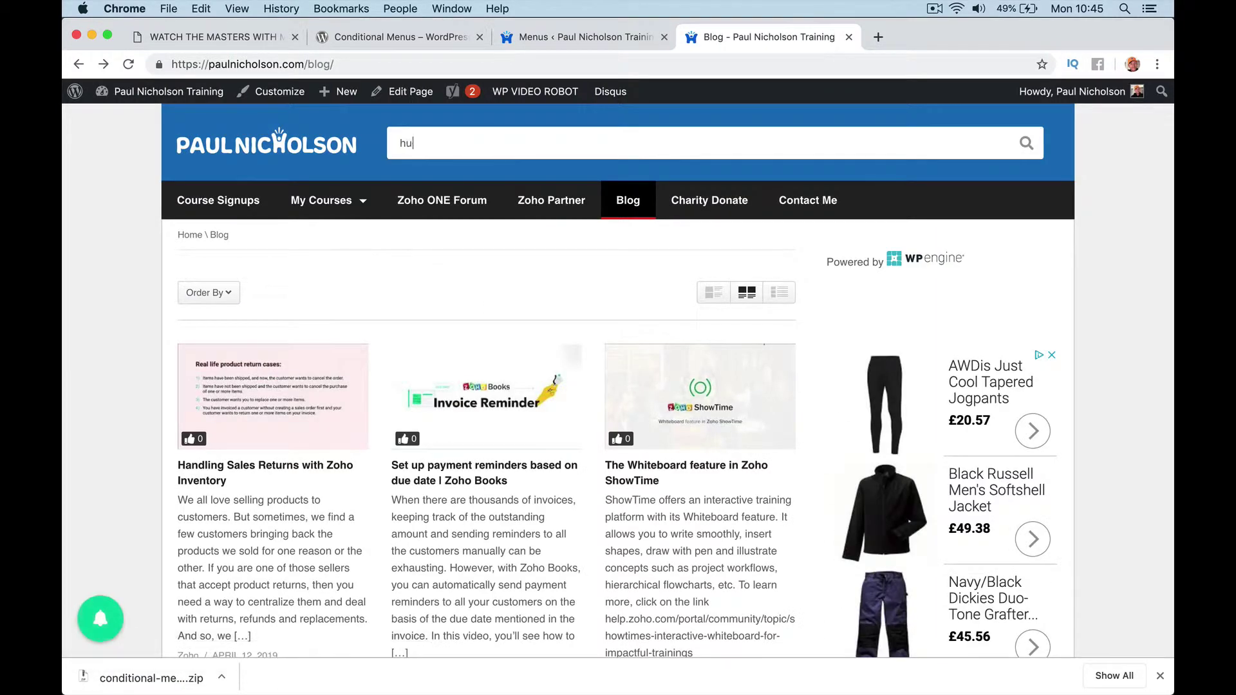
text(bspot)
key(Return)
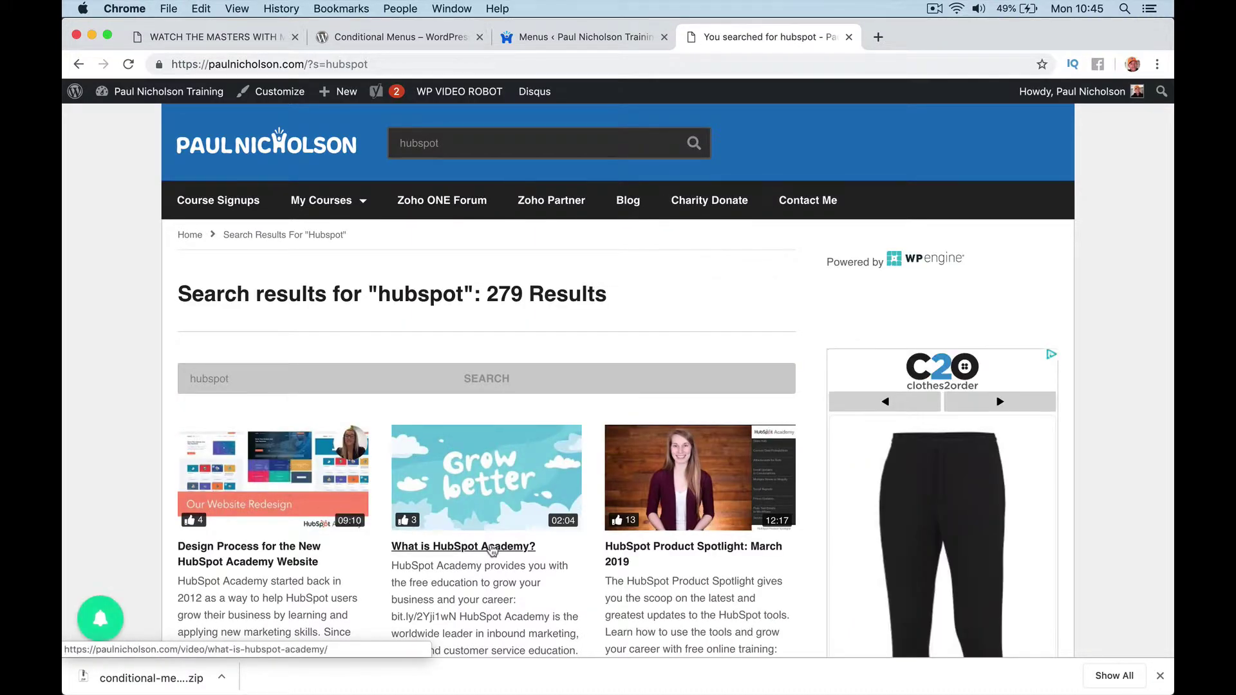
scroll(496, 555, down, 1)
scroll(495, 554, down, 10)
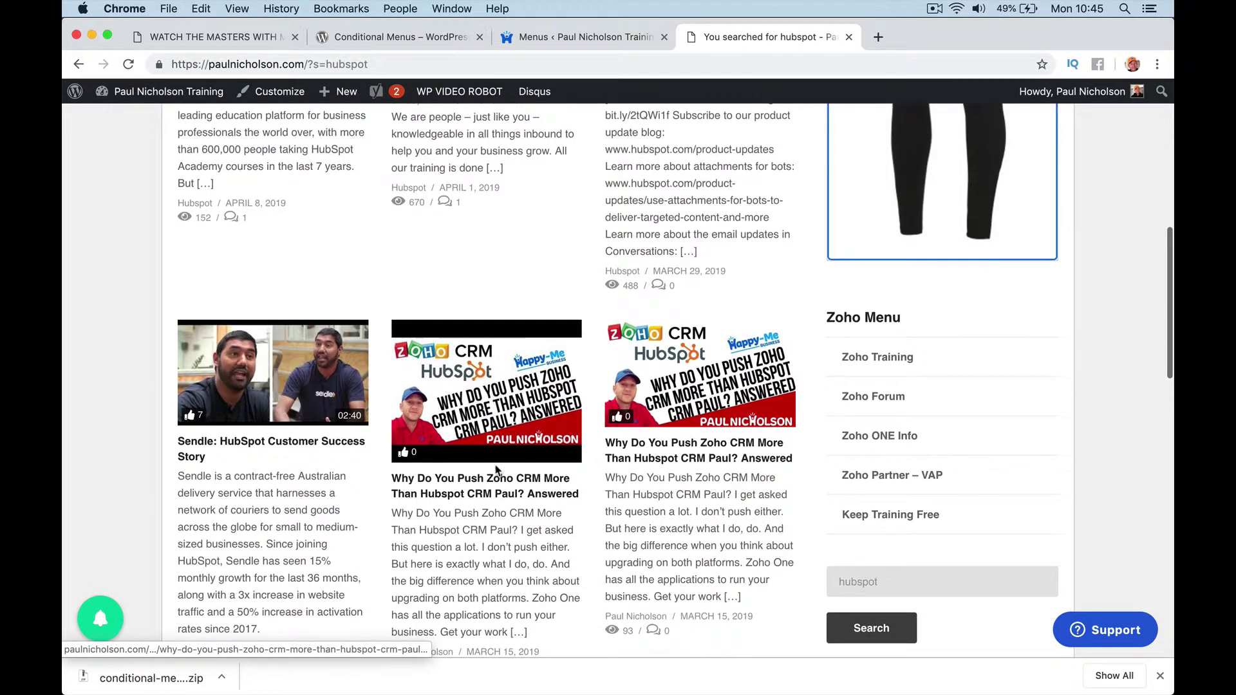
click(494, 489)
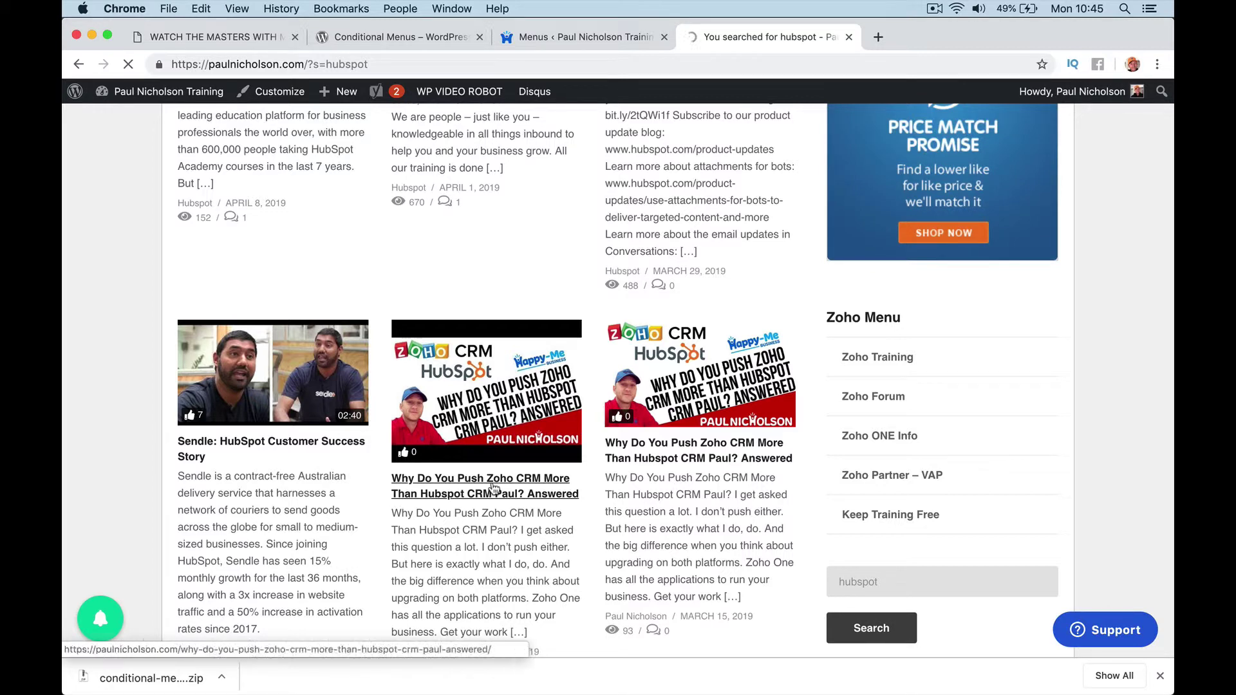
scroll(494, 488, left, 5)
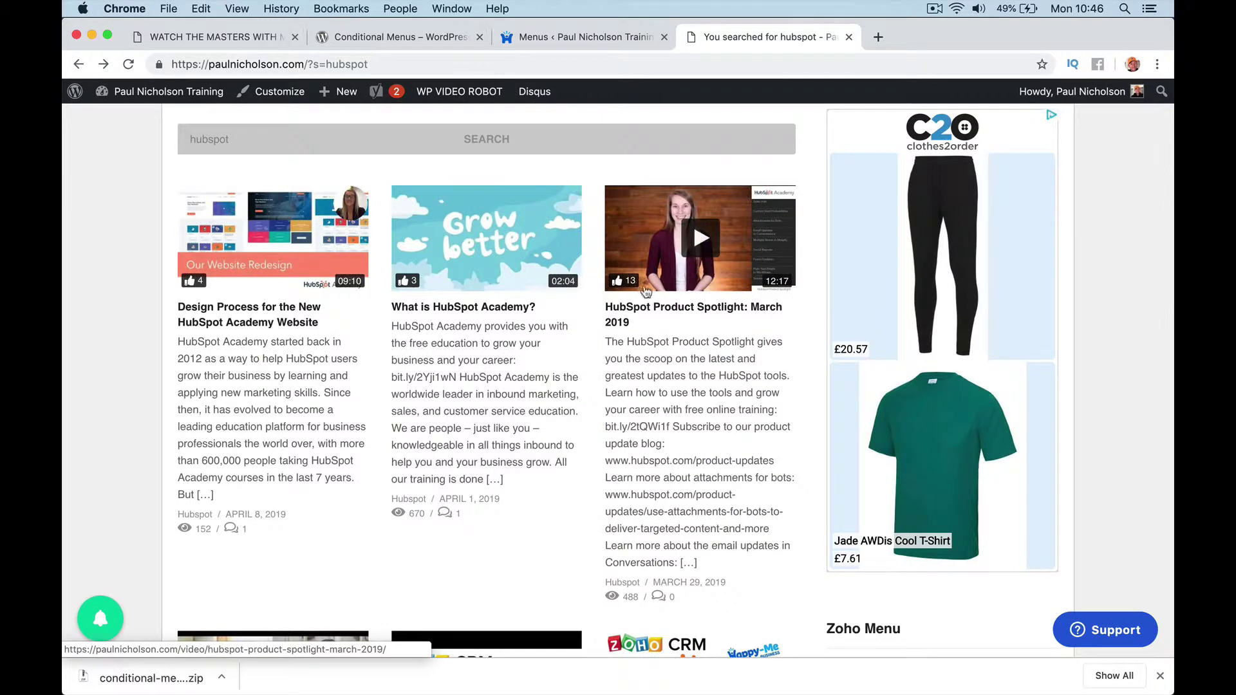
click(650, 311)
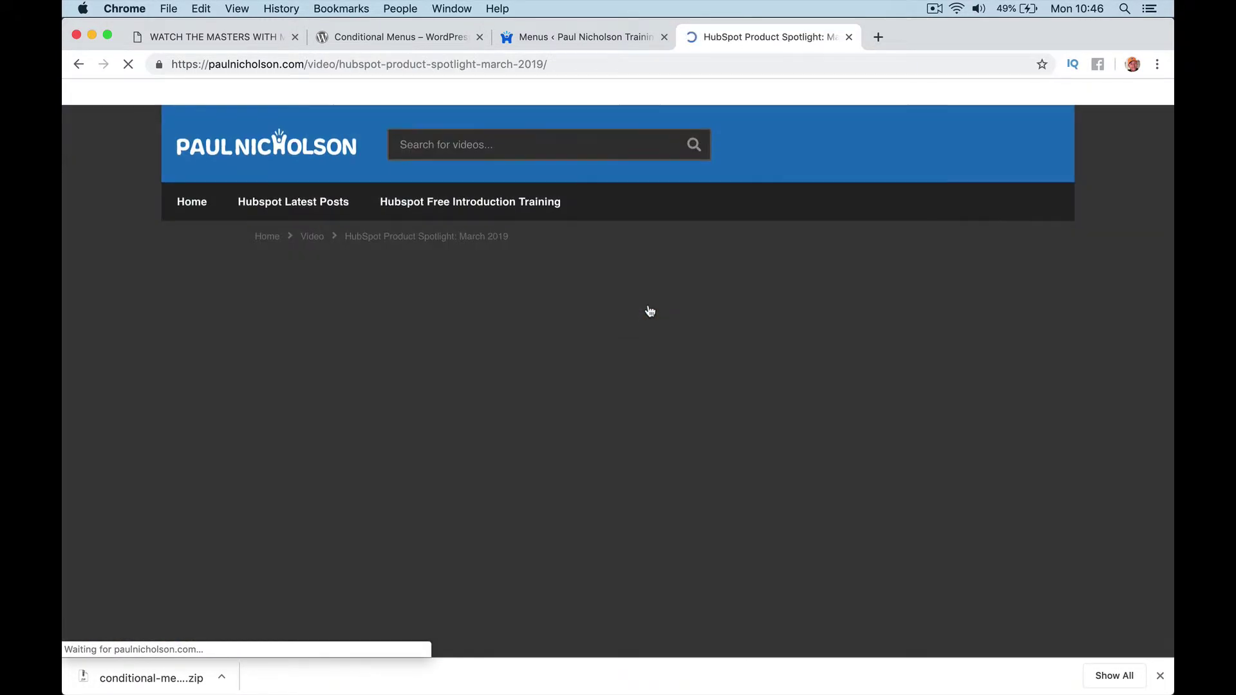
- Add a second conditional row to the Primary Menu location and assign it Zoho Menu
click(503, 45)
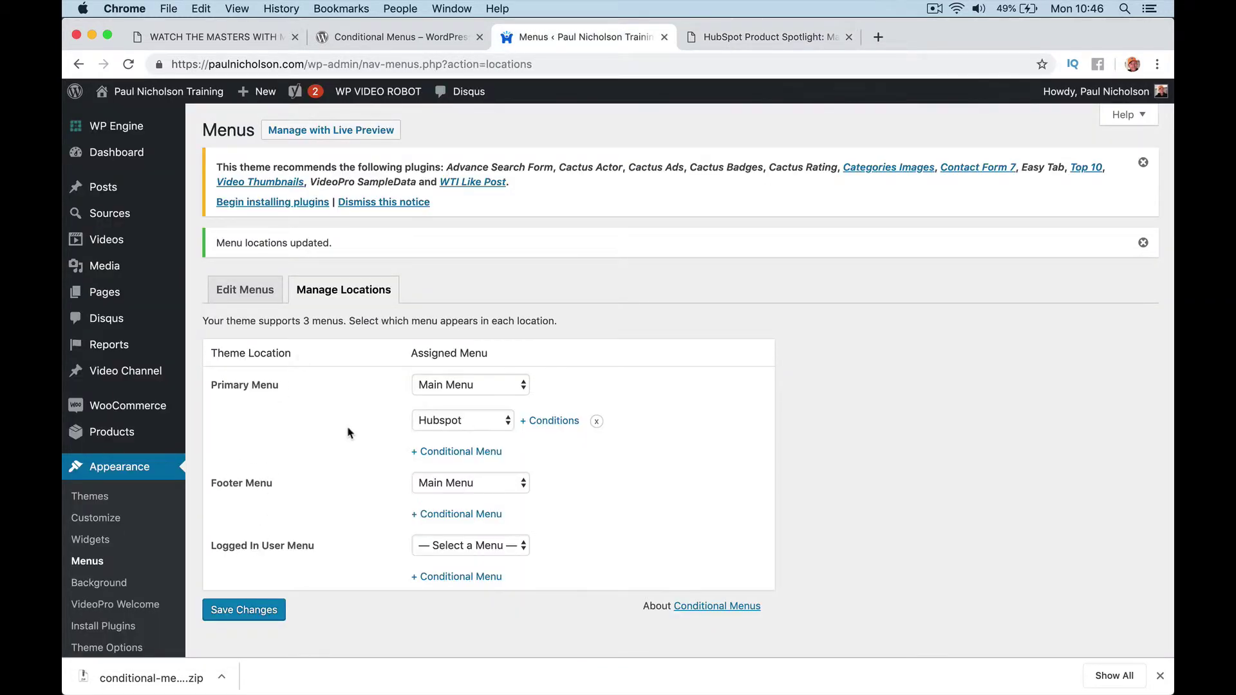
click(484, 453)
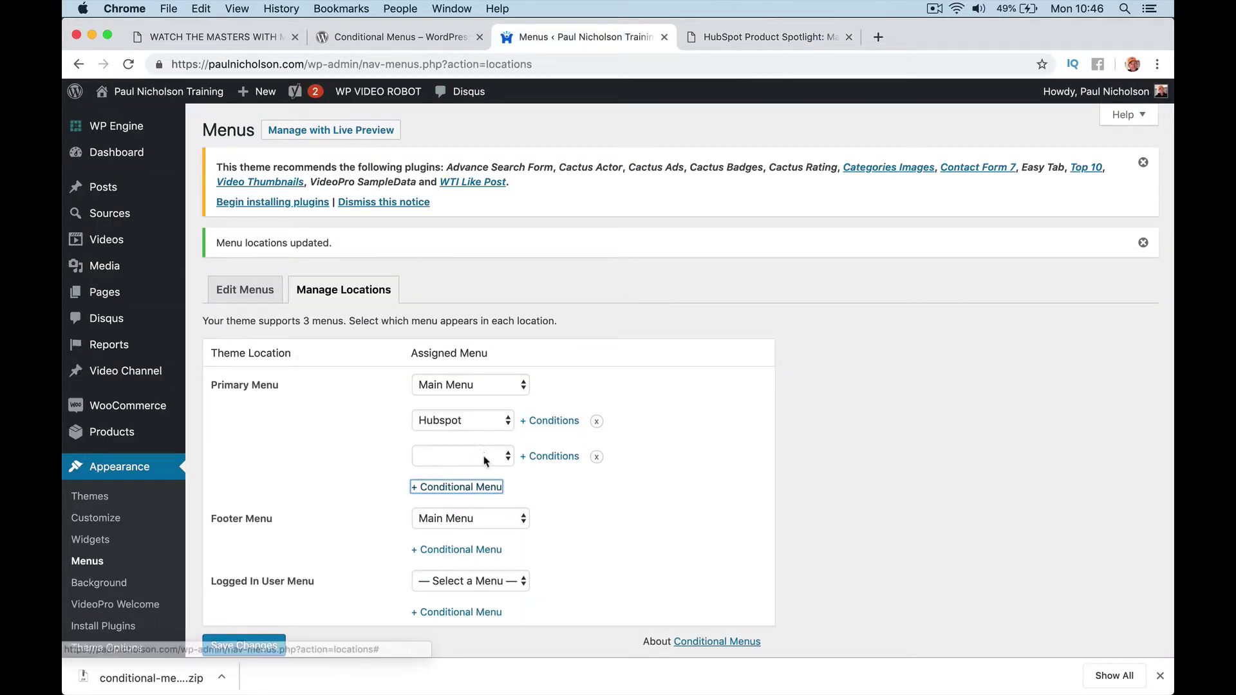
click(485, 458)
click(494, 544)
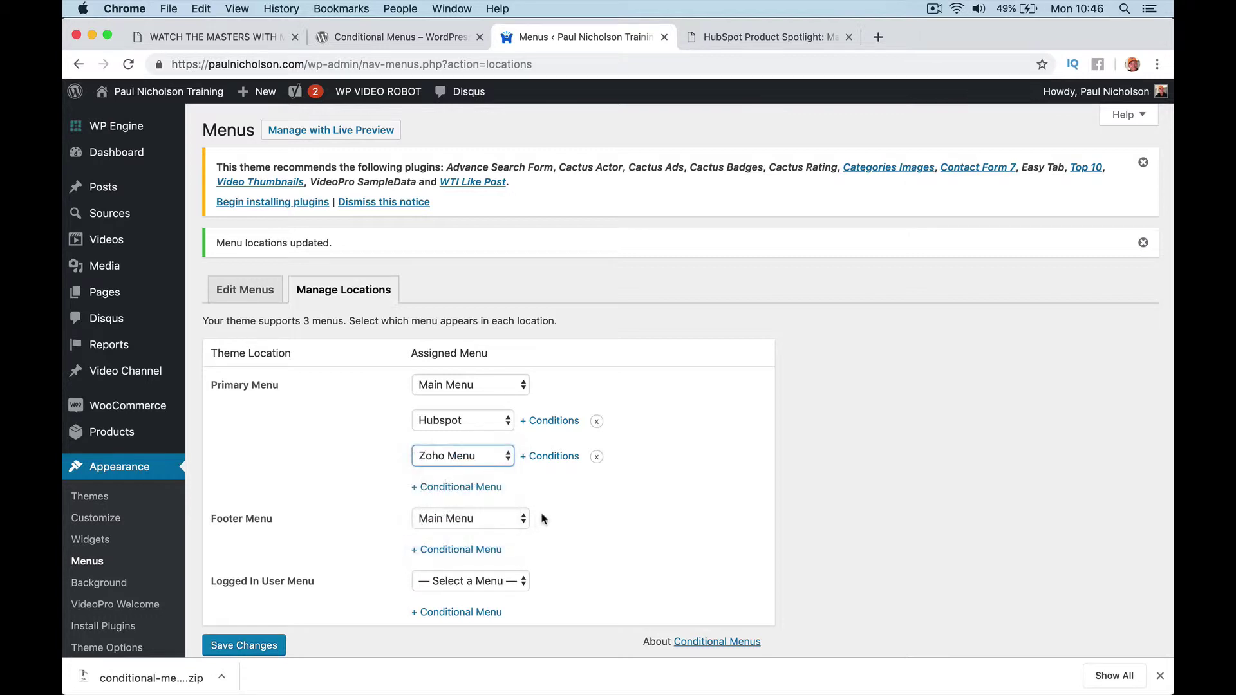
- Limit Zoho Menu to Zoho CRM and Zoho Official category posts
click(540, 457)
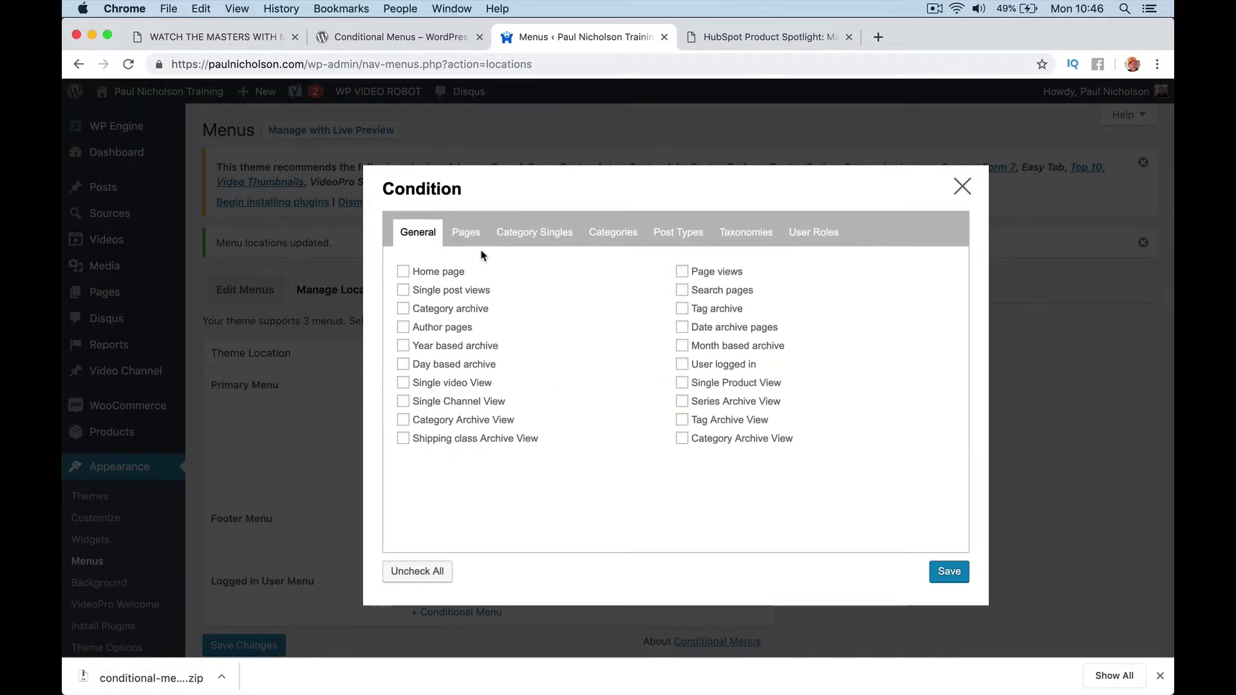
click(532, 238)
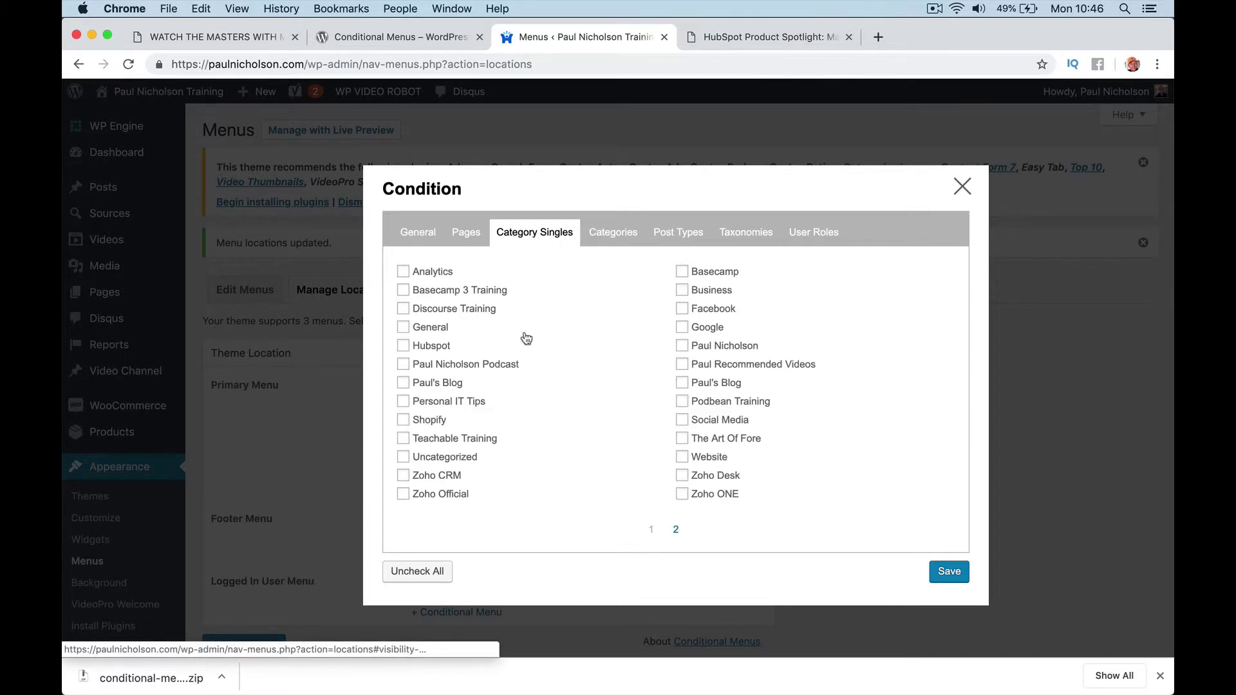
click(439, 478)
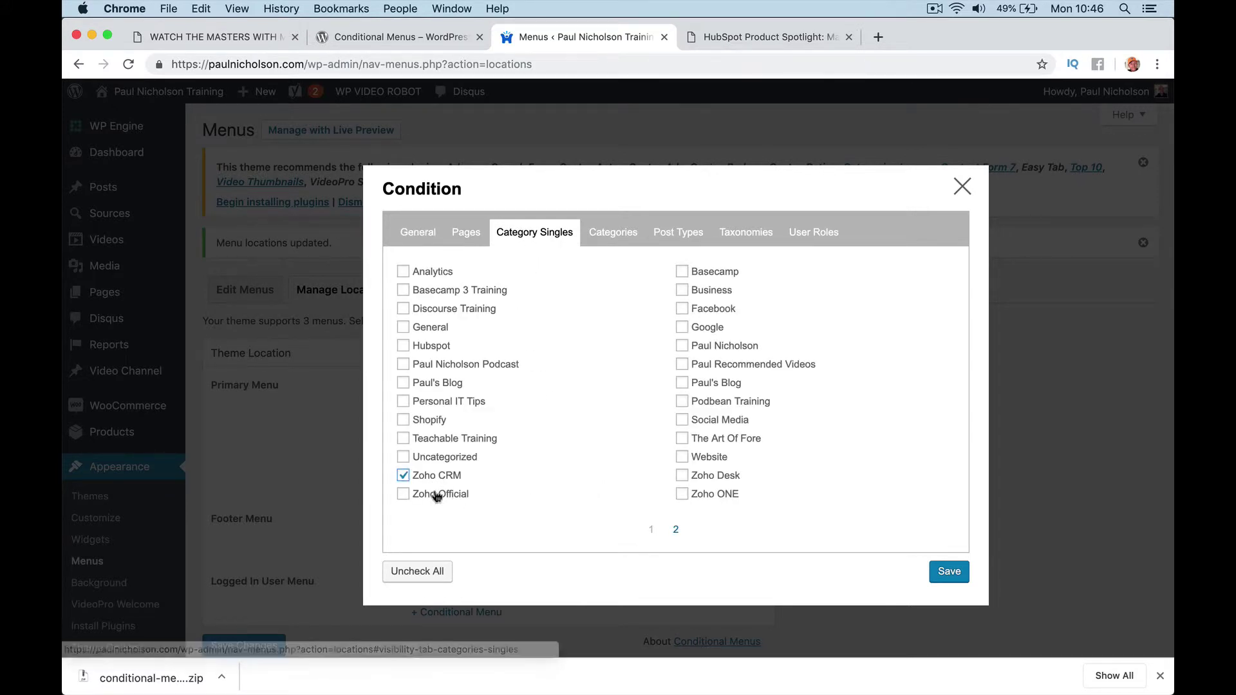
click(439, 494)
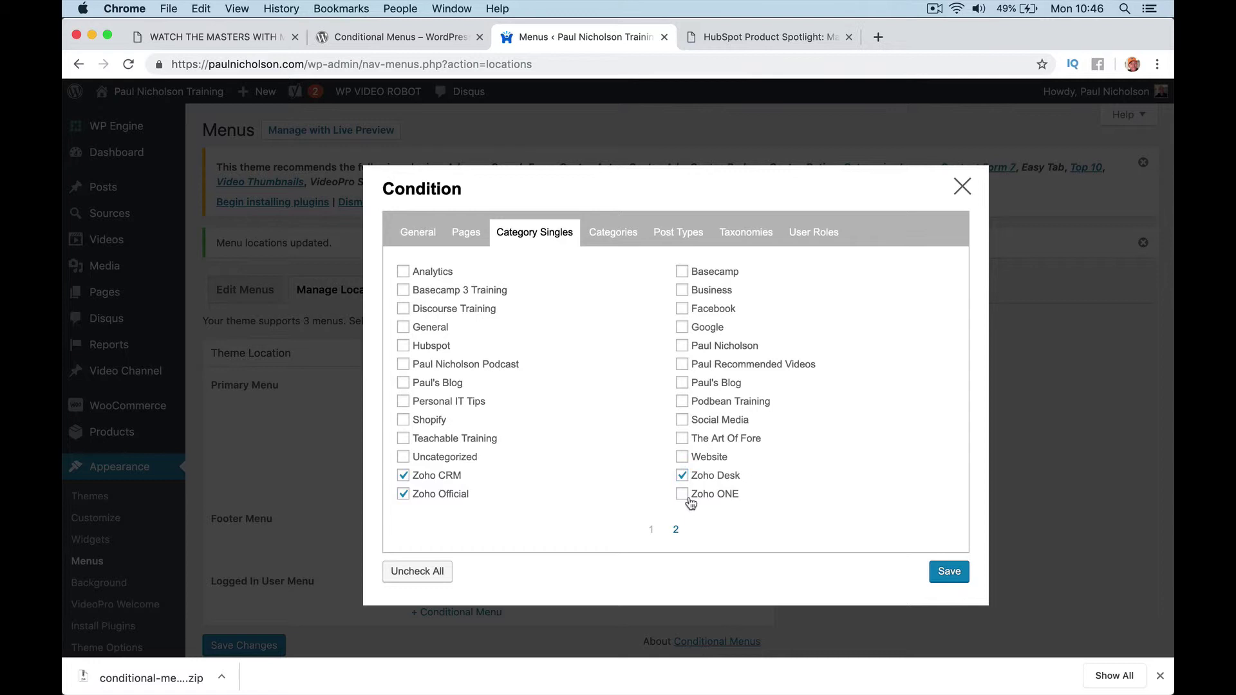
- Add the Zoho CRM, Official, Desk and ONE category archives, then save the conditions and menu locations
click(605, 238)
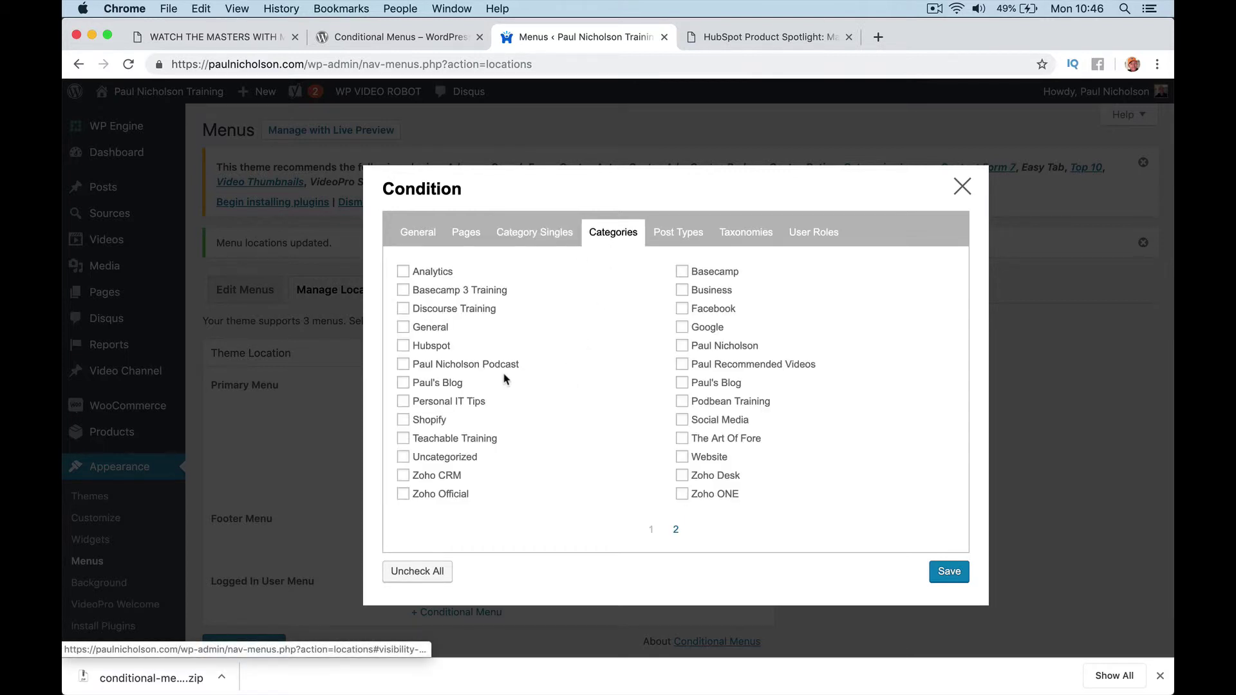
click(445, 476)
click(454, 495)
click(726, 476)
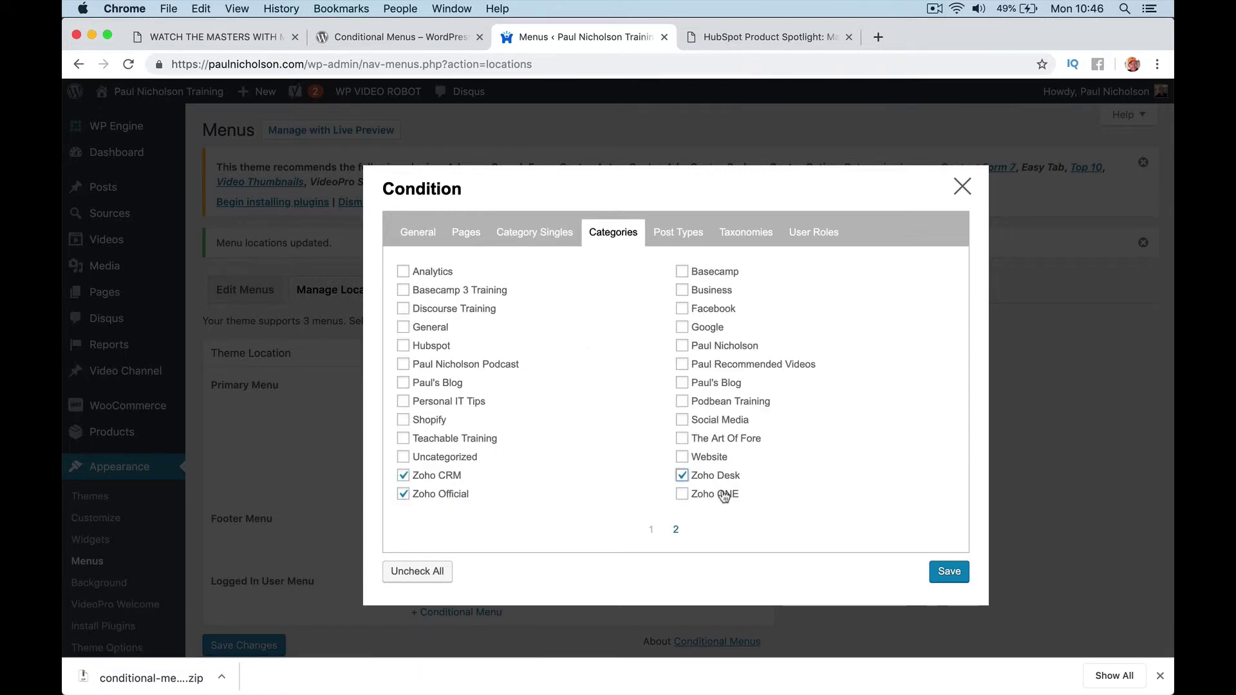
click(725, 494)
click(940, 571)
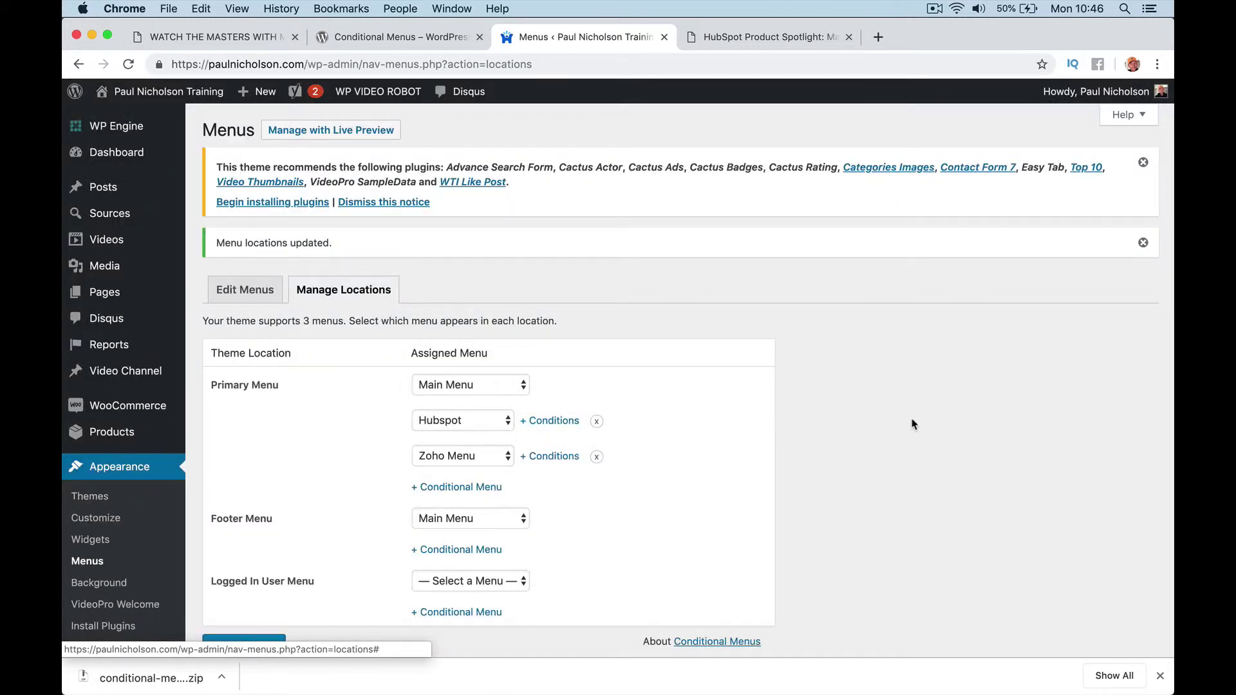
click(278, 643)
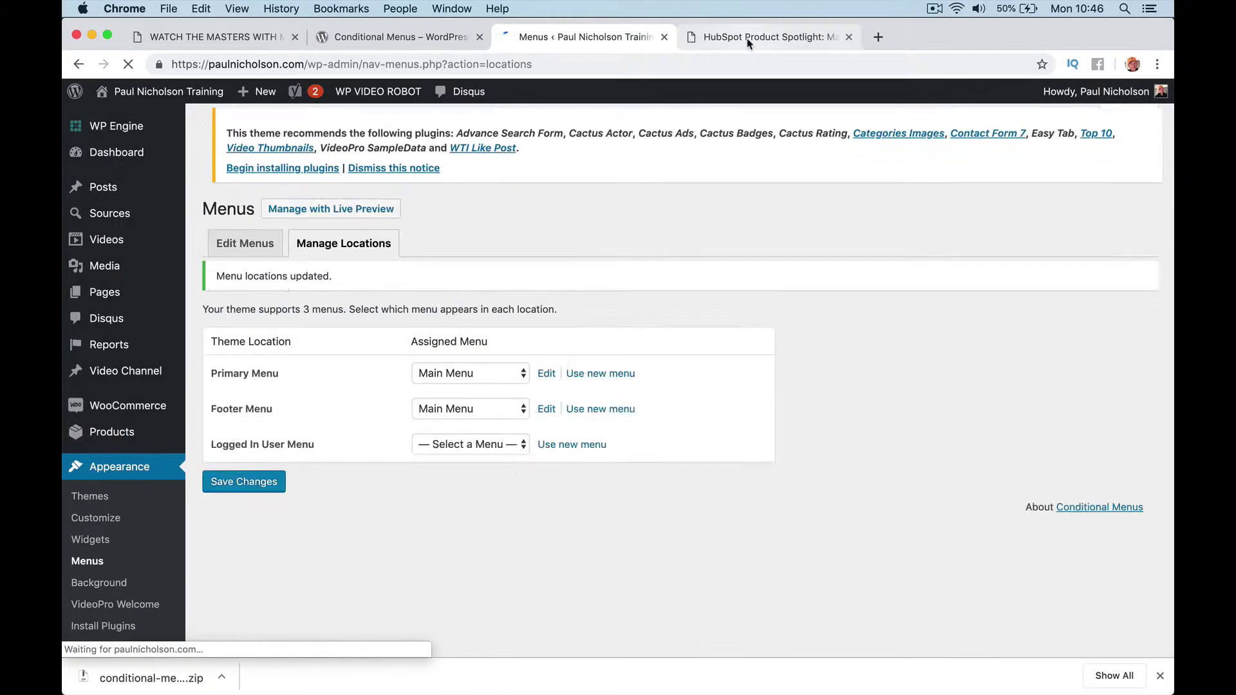
- Check the Home page from the HubSpot menu, then load paulnicholson.com/blog
click(746, 37)
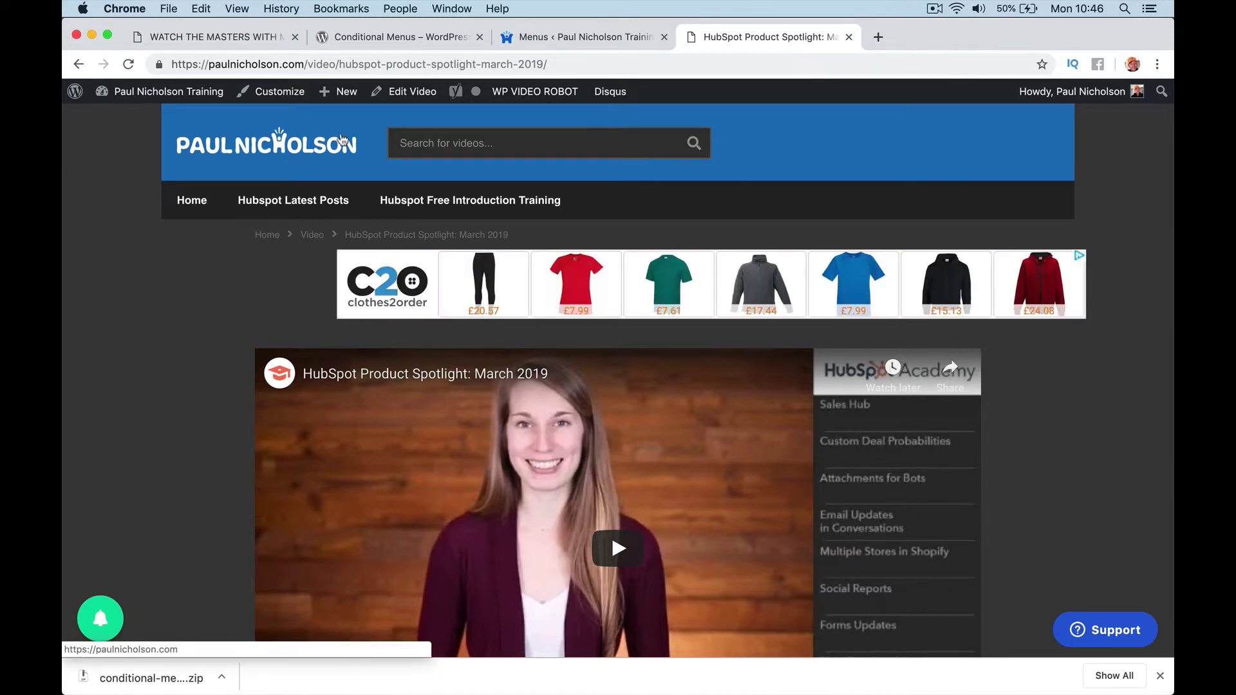
click(197, 209)
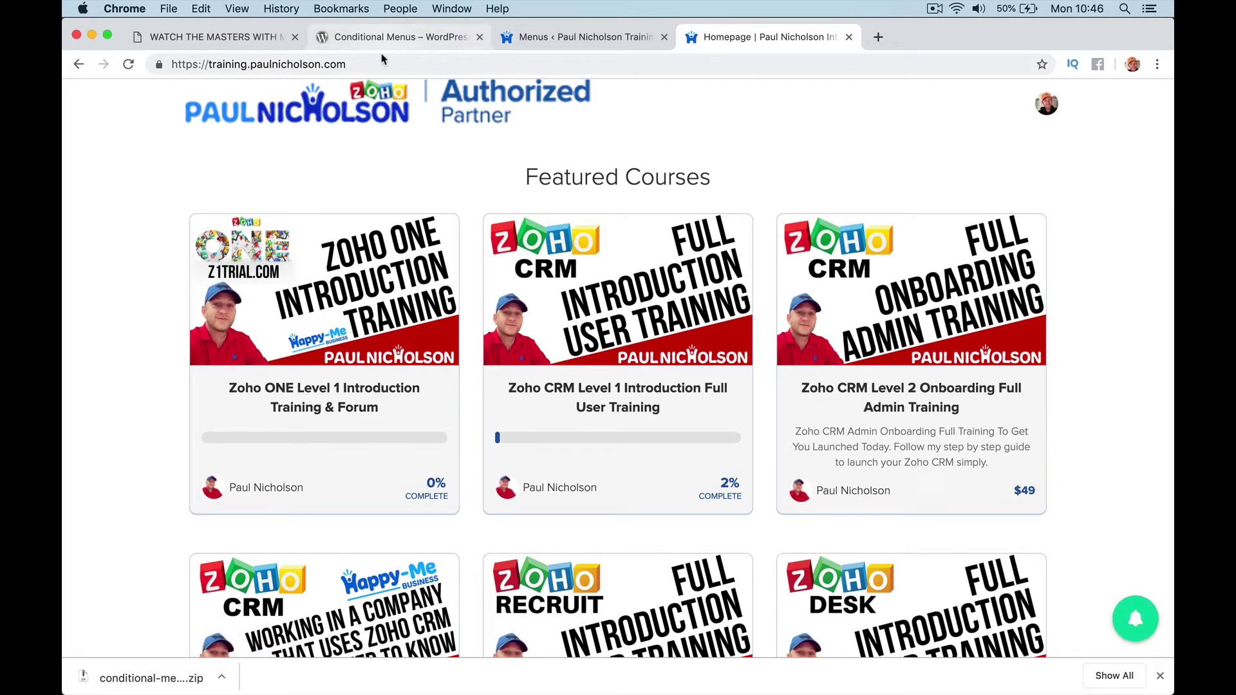
click(377, 62)
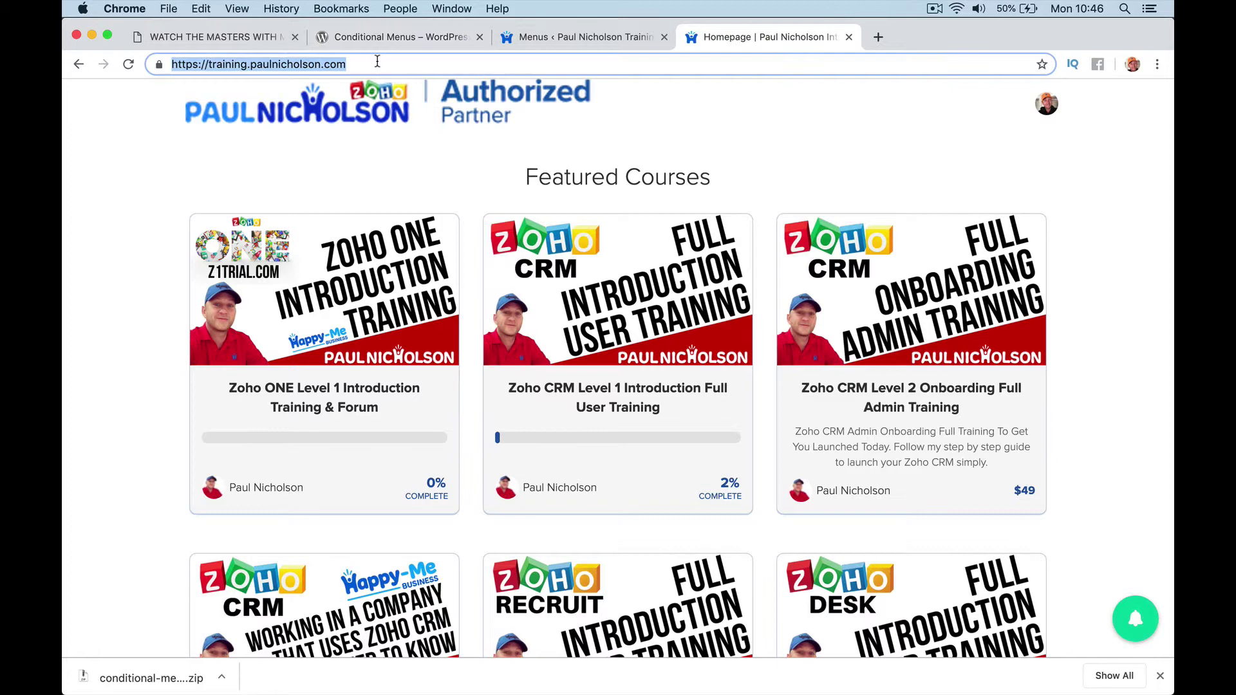
text(paulnicholson.com/blog)
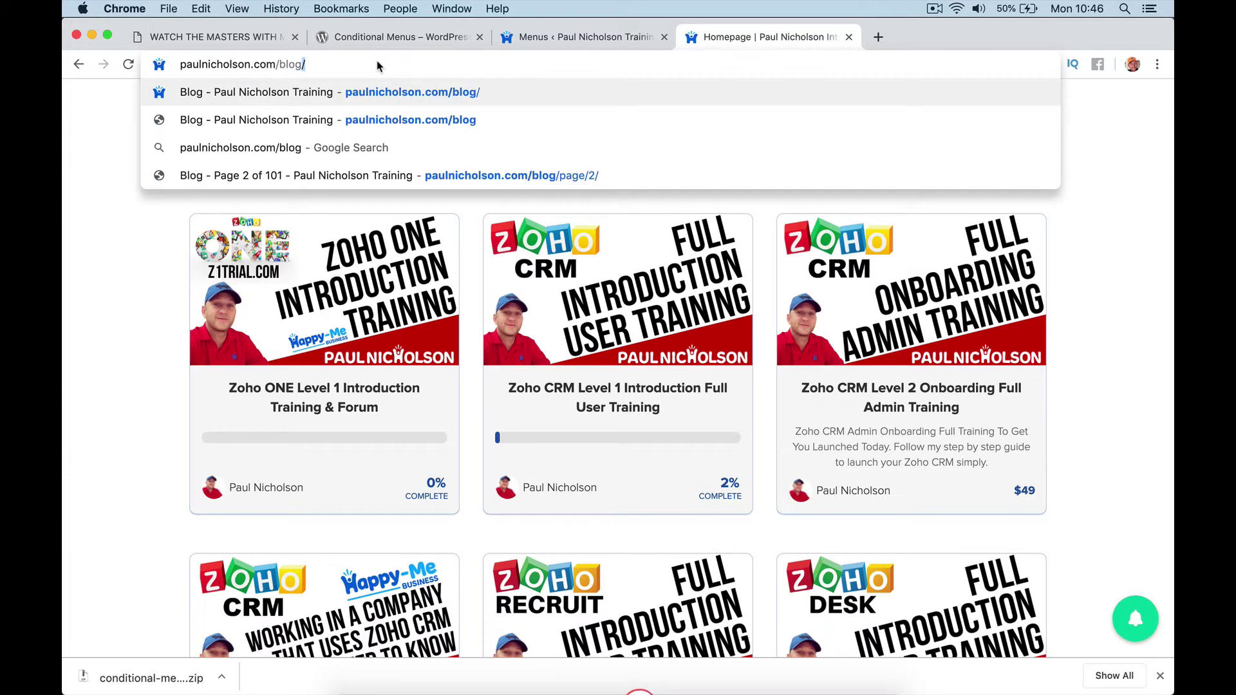
key(Return)
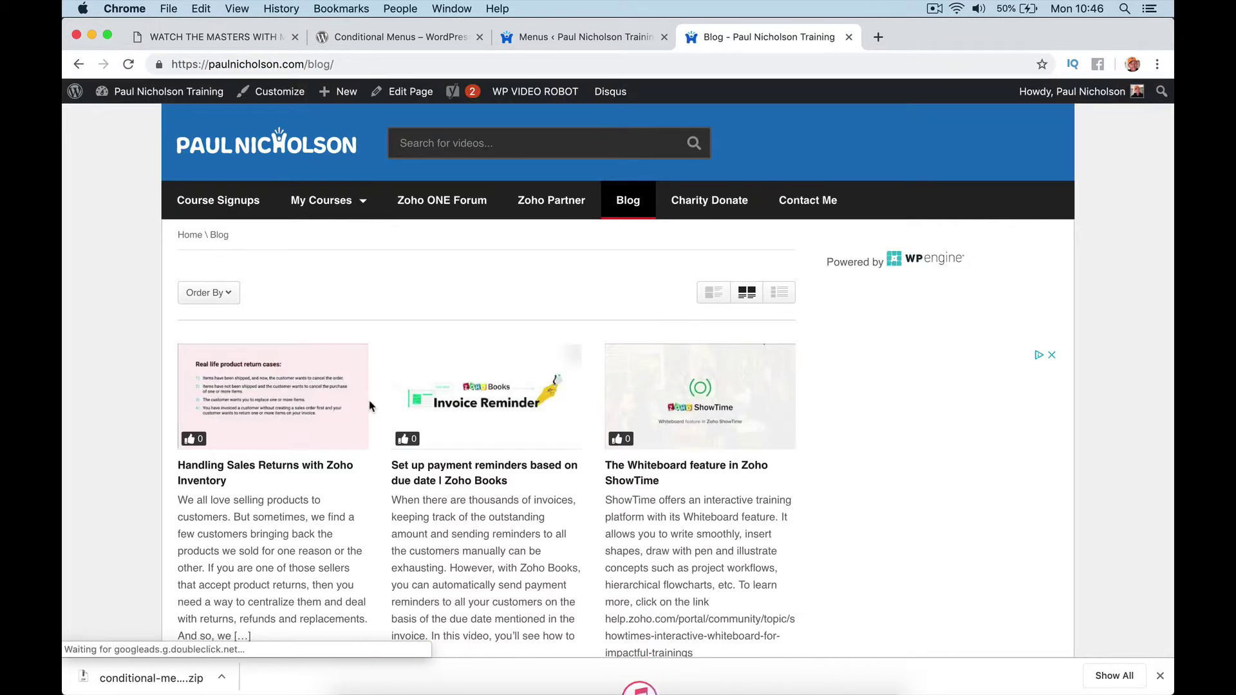
- Open the 'Handling Sales Returns with Zoho Inventory' post from the blog listing
scroll(372, 406, down, 7)
scroll(372, 406, up, 3)
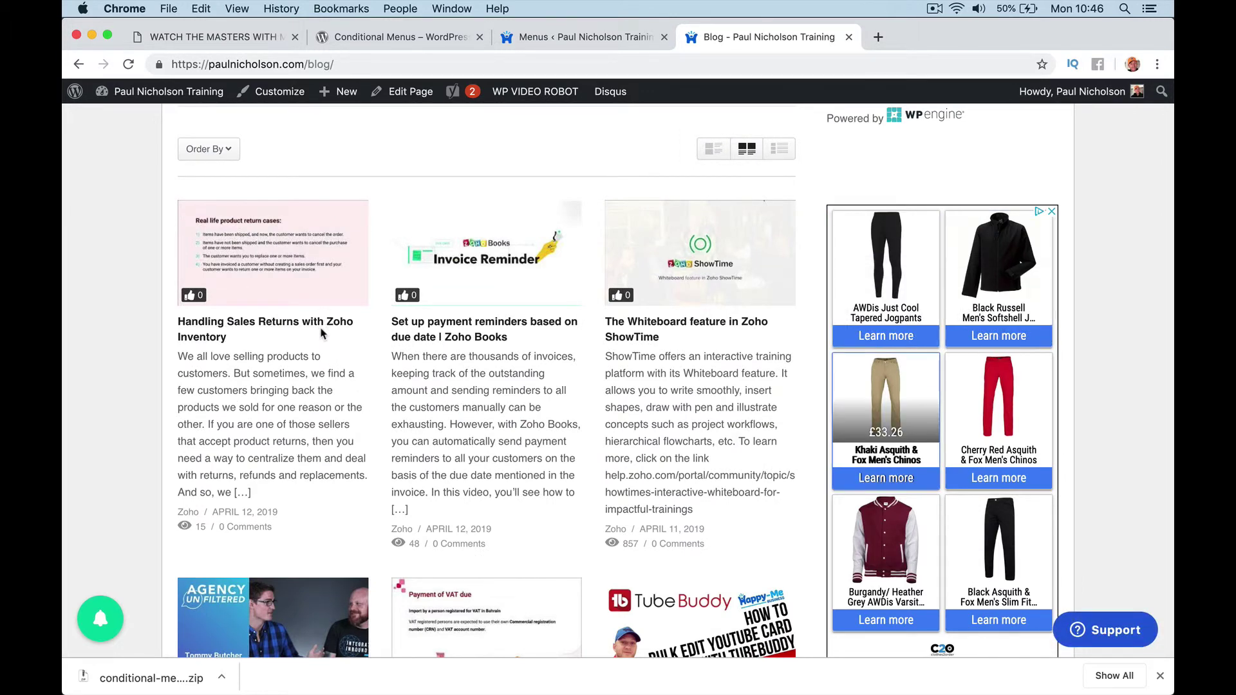
scroll(320, 333, up, 3)
click(321, 462)
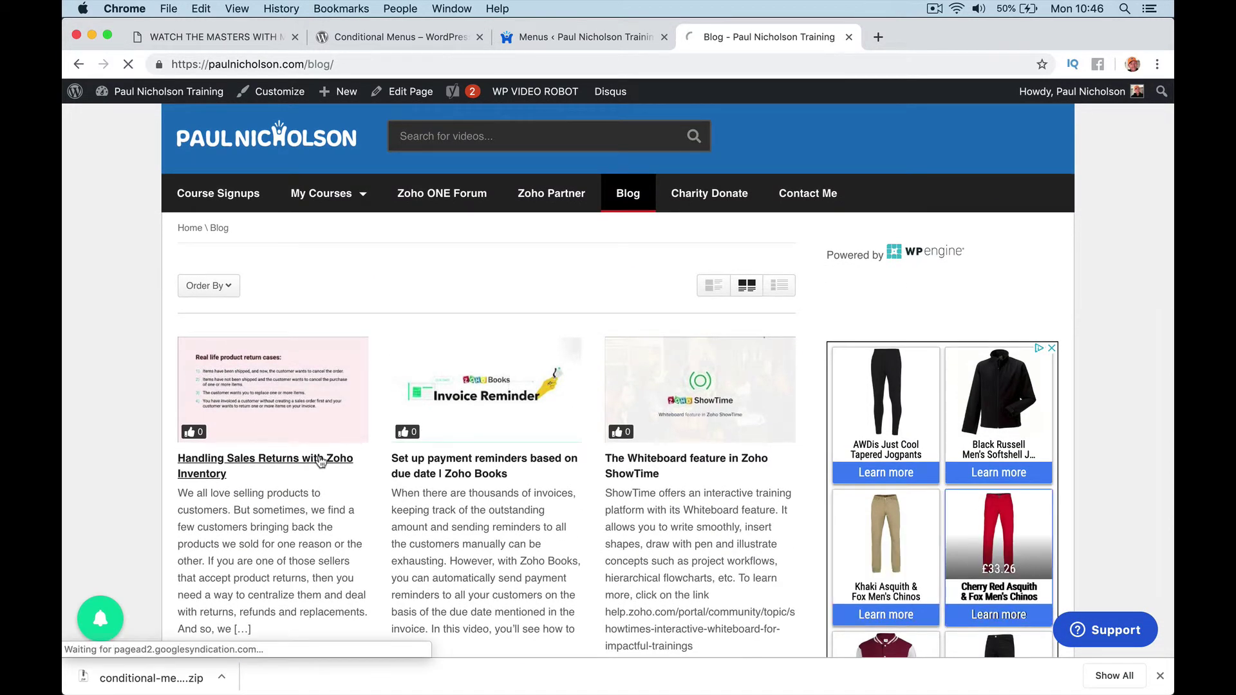